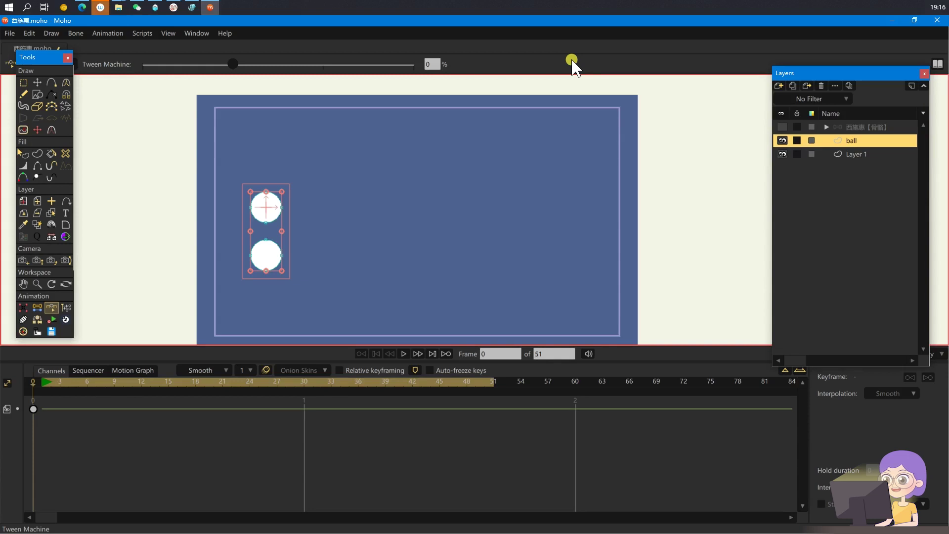
Pass over the Tween Machine and choose the Nudge Keys tool in the Animation tools.
{"action": "left_click", "coordinate": [50, 307]}
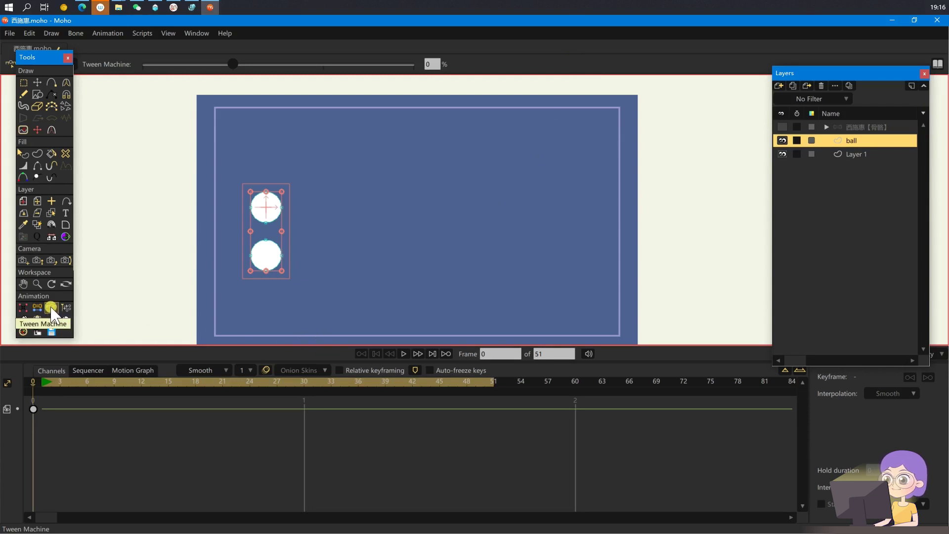
{"action": "left_click", "coordinate": [66, 308]}
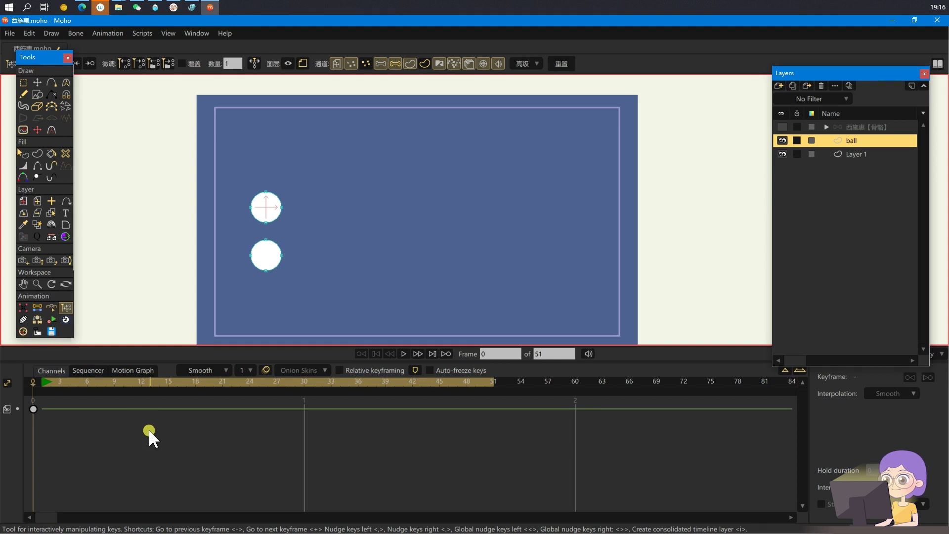
Set a starting key for both circles' points at frame 1.
{"action": "left_click", "coordinate": [44, 379]}
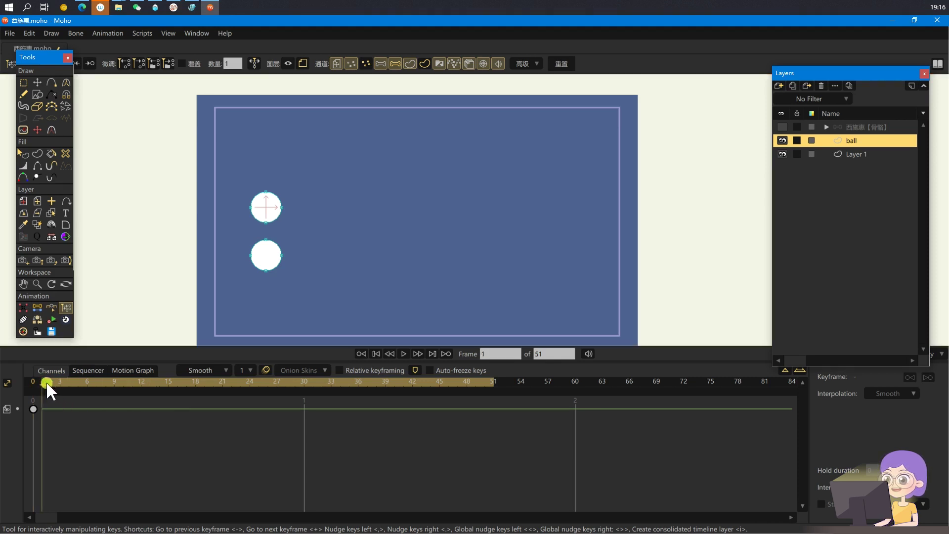
{"action": "key", "text": "g"}
{"action": "left_click_drag", "start_coordinate": [216, 148], "coordinate": [464, 387]}
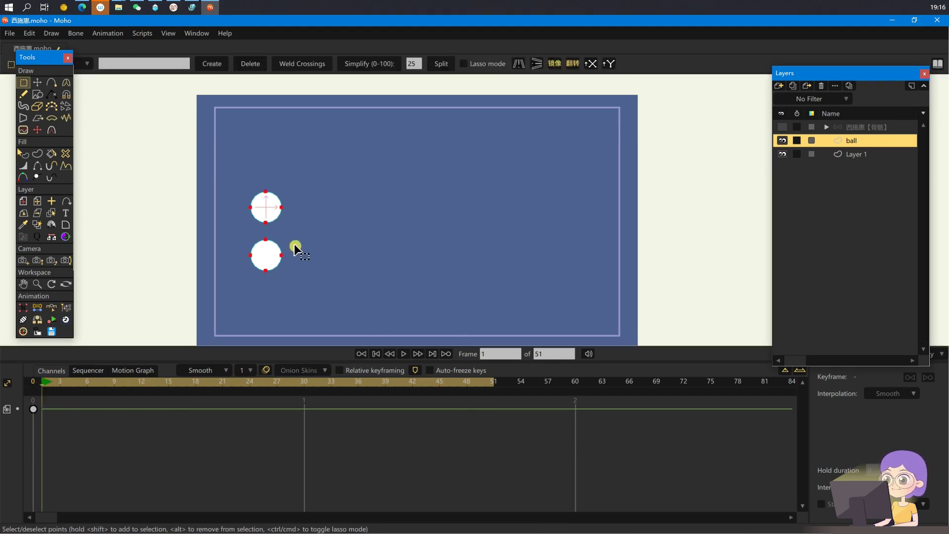
{"action": "key", "text": "t"}
{"action": "double_click", "coordinate": [272, 214]}
{"action": "left_click_drag", "start_coordinate": [271, 214], "coordinate": [272, 210]}
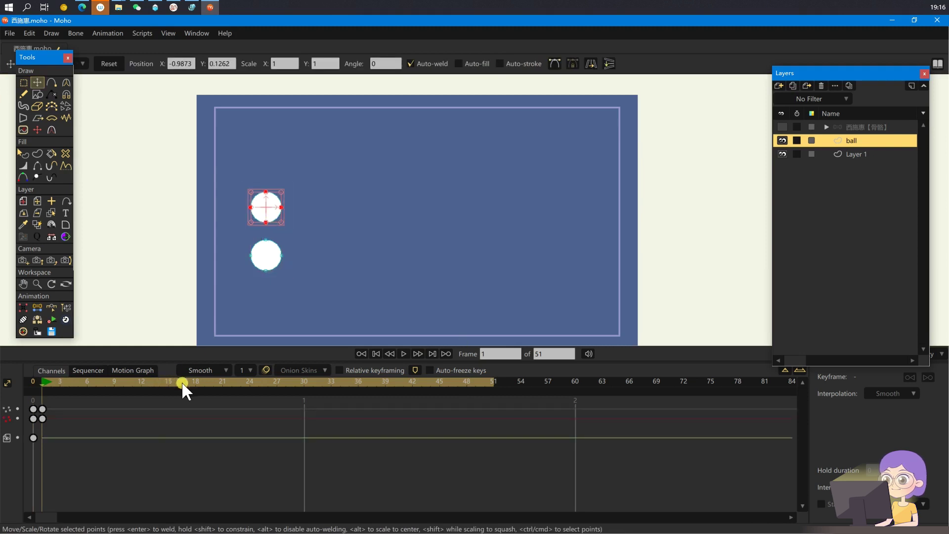
At frame 12, move both circles to the right side of the frame.
{"action": "left_click", "coordinate": [141, 380]}
{"action": "key", "text": "g"}
{"action": "left_click_drag", "start_coordinate": [328, 165], "coordinate": [239, 286]}
{"action": "key", "text": "t"}
{"action": "left_click_drag", "start_coordinate": [273, 215], "coordinate": [585, 225]}
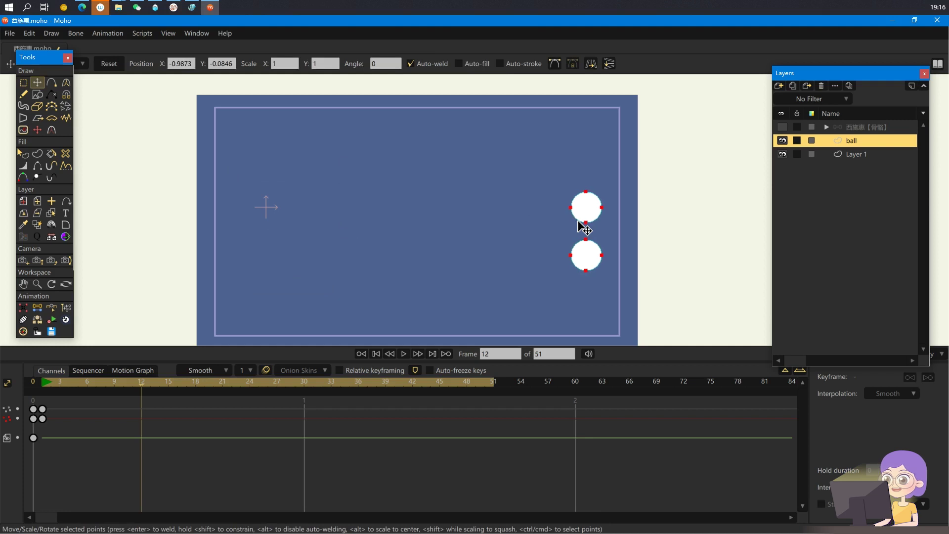
{"action": "left_click_drag", "start_coordinate": [195, 445], "coordinate": [119, 392]}
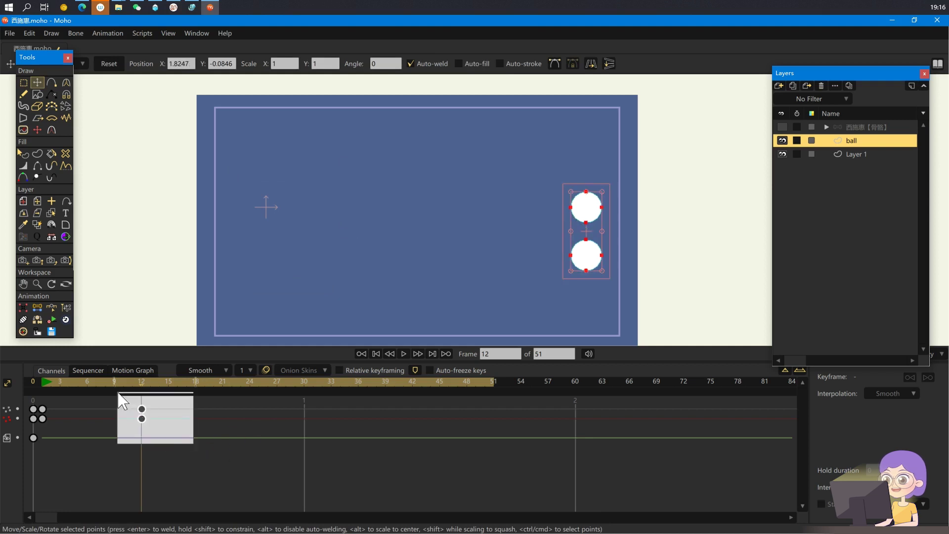
Play the slide back from frame 1 several times to check it.
{"action": "left_click", "coordinate": [43, 381]}
{"action": "key", "text": "space"}
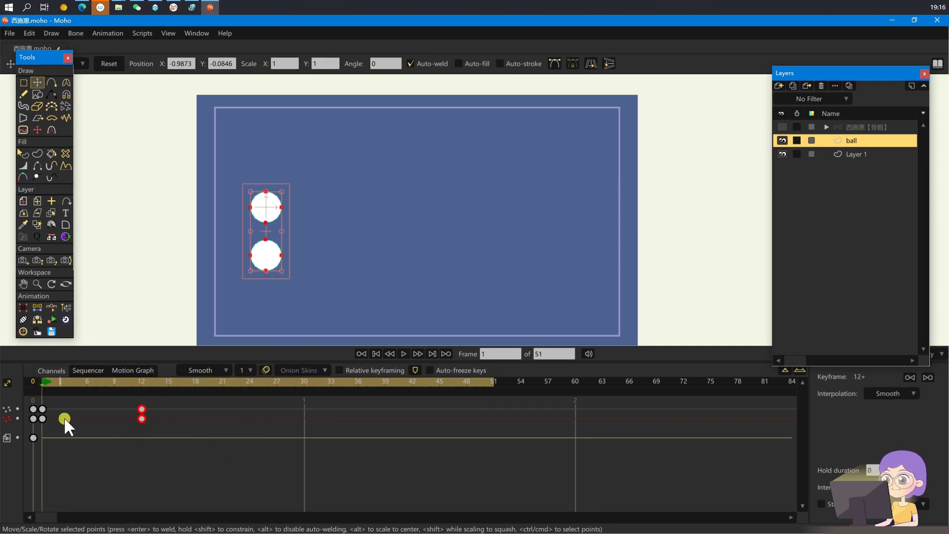
{"action": "left_click", "coordinate": [46, 381]}
{"action": "key", "text": "space"}
{"action": "left_click", "coordinate": [58, 401]}
{"action": "left_click", "coordinate": [44, 379]}
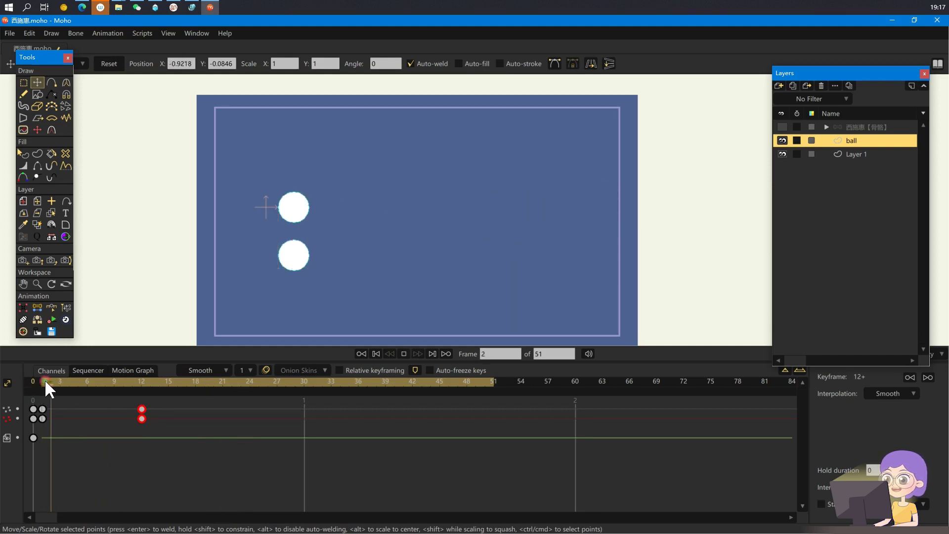
{"action": "key", "text": "space"}
{"action": "key", "text": "space"}
{"action": "left_click", "coordinate": [45, 379]}
{"action": "key", "text": "space"}
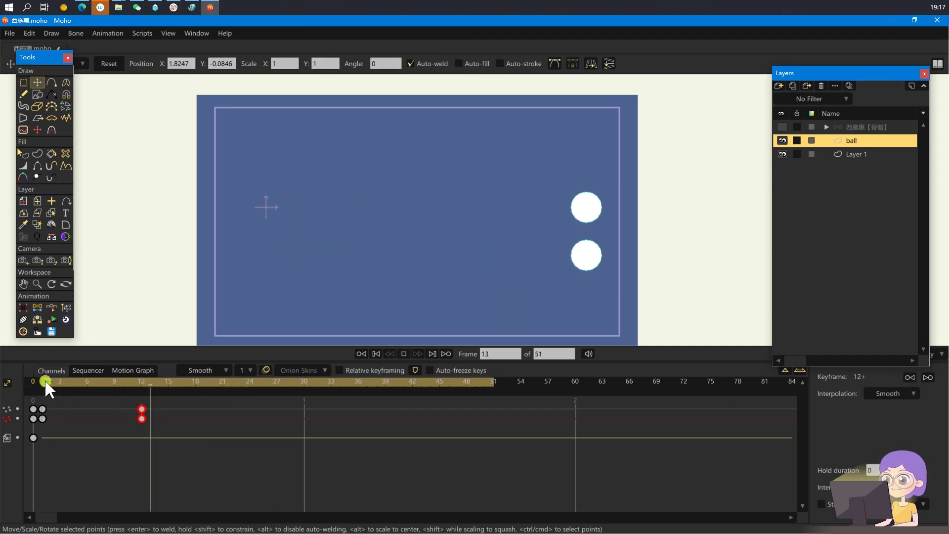
{"action": "key", "text": "space"}
{"action": "left_click", "coordinate": [45, 380]}
{"action": "key", "text": "space"}
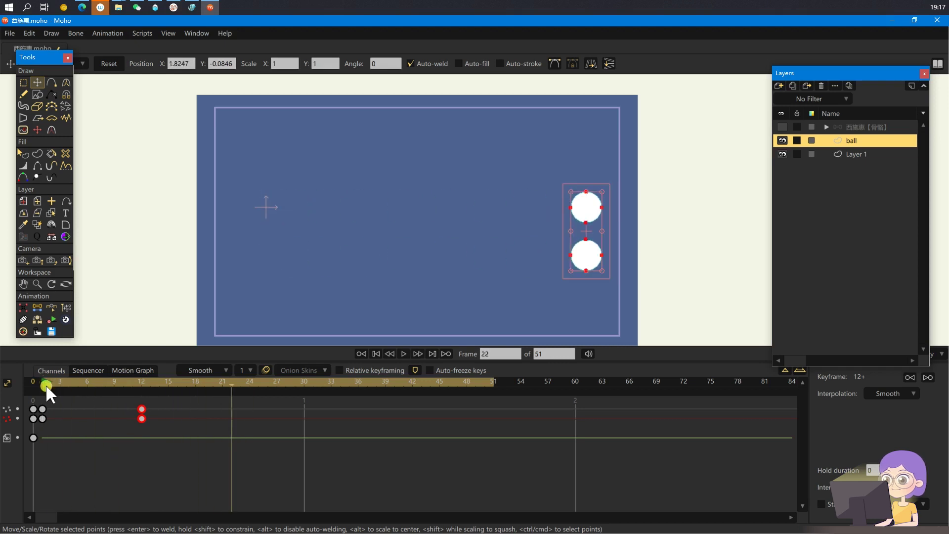
{"action": "left_click", "coordinate": [44, 378]}
{"action": "left_click", "coordinate": [99, 435]}
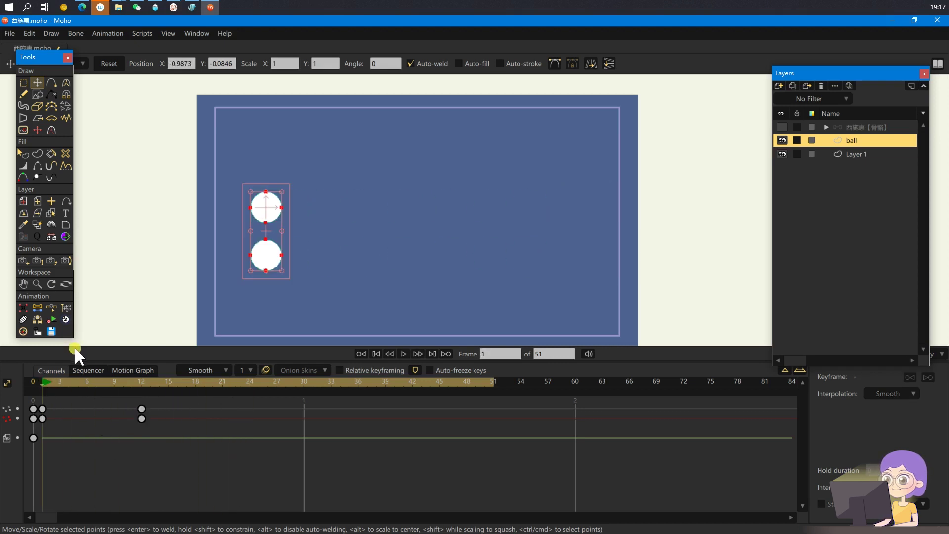
Add a -15 Tween Machine pull-back key at frame 4.
{"action": "left_click_drag", "start_coordinate": [62, 388], "coordinate": [65, 380]}
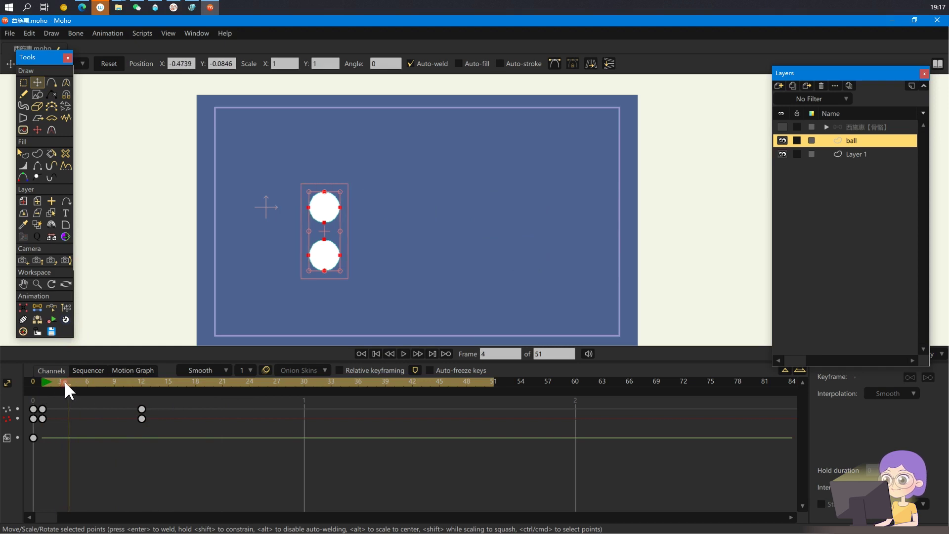
{"action": "left_click", "coordinate": [67, 308]}
{"action": "mouse_move", "coordinate": [221, 65]}
{"action": "left_mouse_down"}
{"action": "mouse_move", "coordinate": [236, 68]}
{"action": "mouse_move", "coordinate": [201, 66]}
{"action": "mouse_move", "coordinate": [261, 66]}
{"action": "mouse_move", "coordinate": [212, 66]}
{"action": "mouse_move", "coordinate": [223, 74]}
{"action": "left_mouse_up"}
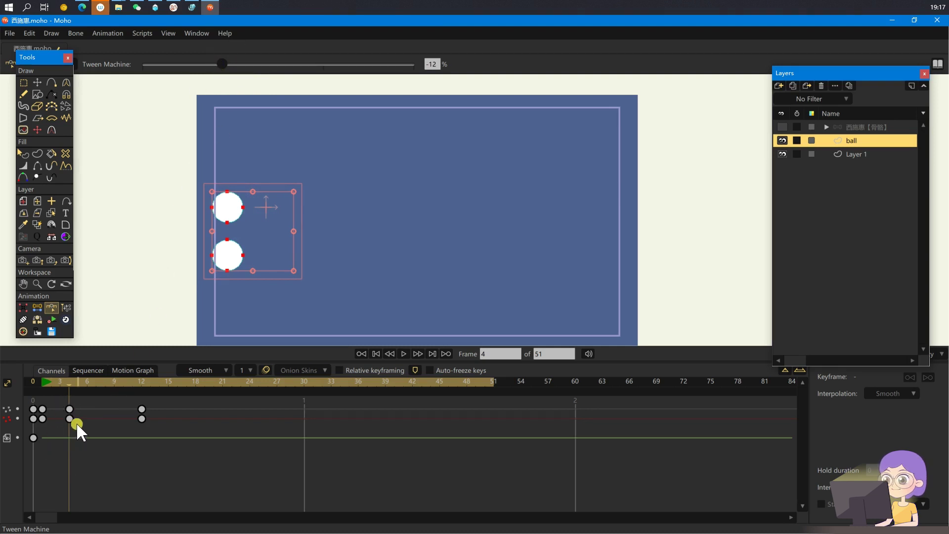
{"action": "left_click", "coordinate": [420, 64]}
{"action": "type", "text": "-10"}
{"action": "key", "text": "Return"}
{"action": "type", "text": "-15"}
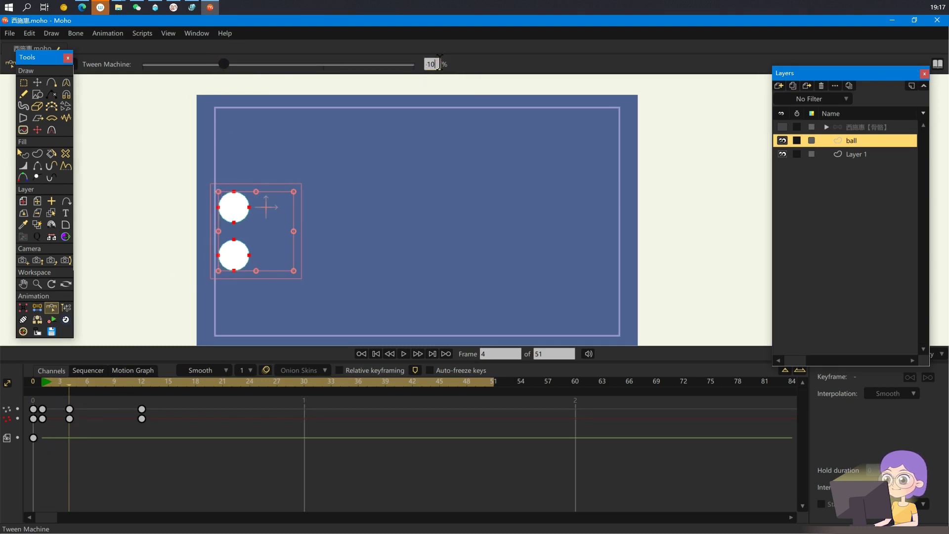
{"action": "key", "text": "Return"}
Add a 120 overshoot key at frame 9.
{"action": "left_click", "coordinate": [79, 384]}
{"action": "left_click", "coordinate": [116, 392]}
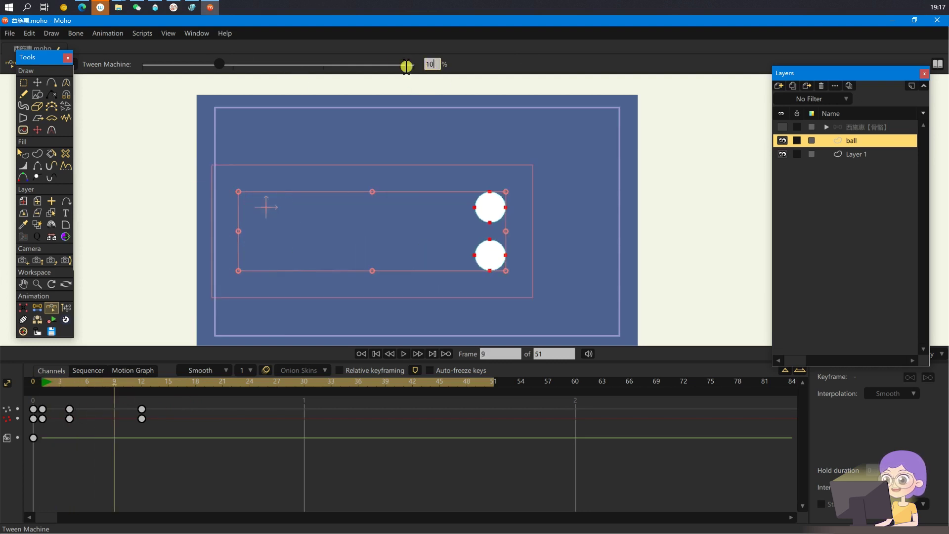
{"action": "type", "text": "20"}
{"action": "key", "text": "Return"}
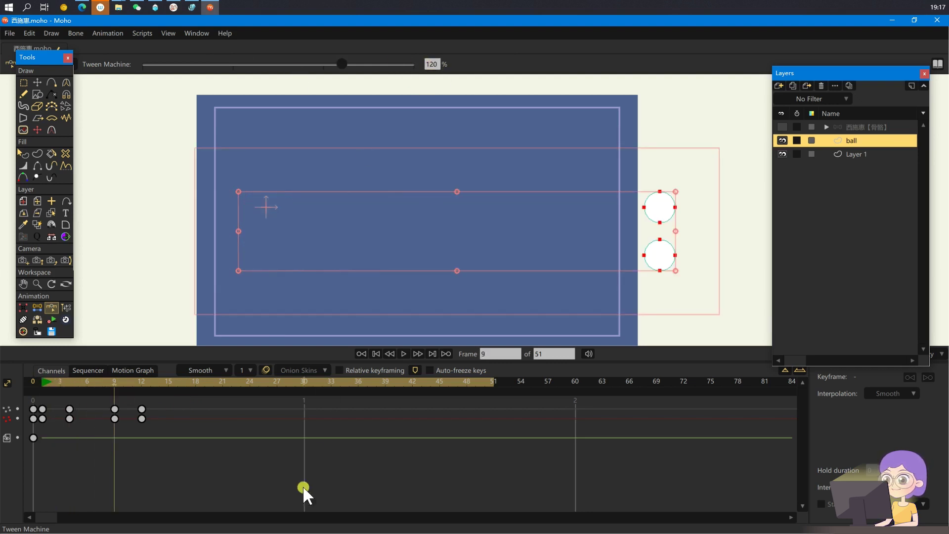
Scrub through the slide, checking the keys at frames 9 and 12.
{"action": "left_click", "coordinate": [44, 382]}
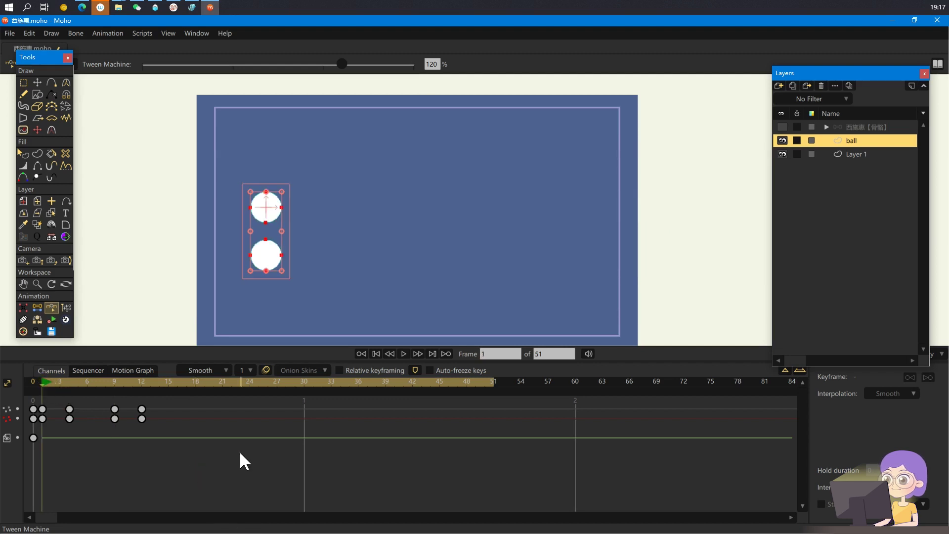
{"action": "left_click_drag", "start_coordinate": [240, 451], "coordinate": [42, 381]}
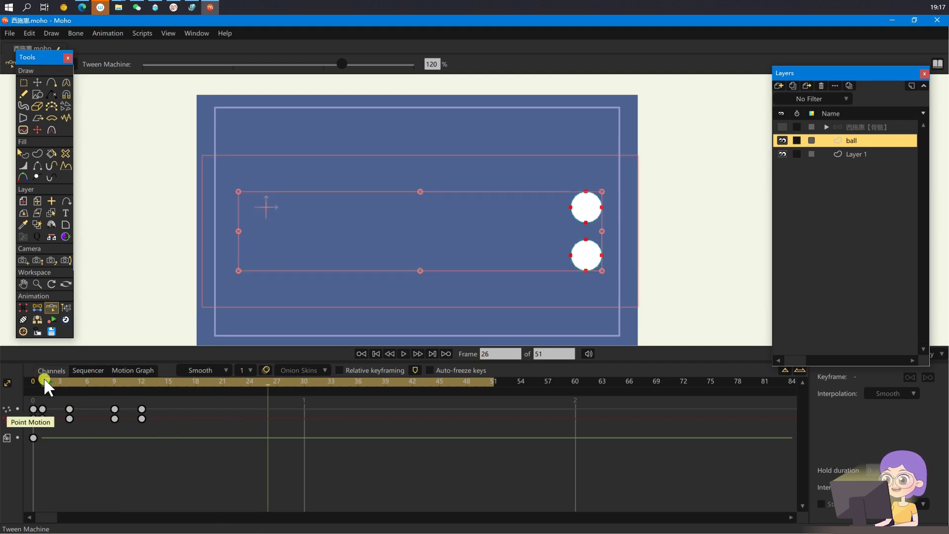
{"action": "left_click", "coordinate": [113, 380]}
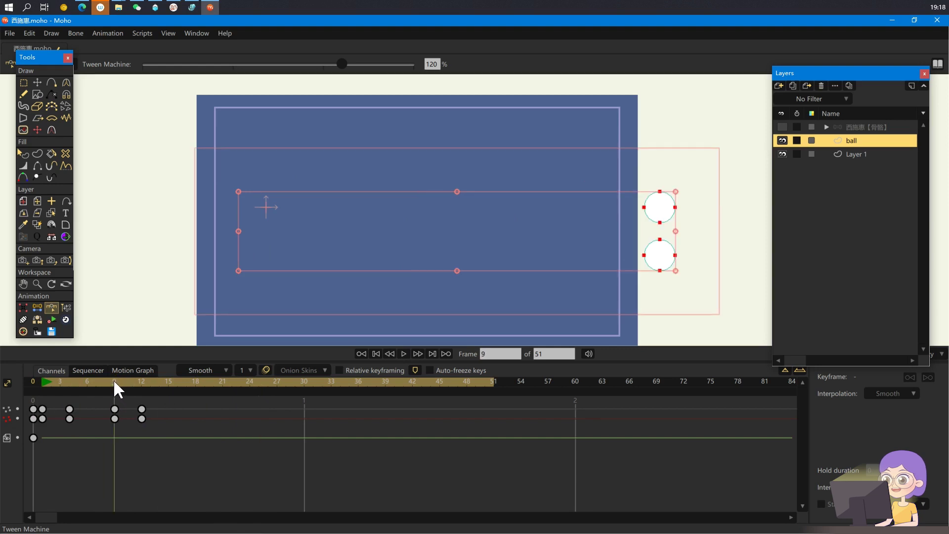
{"action": "left_click", "coordinate": [142, 408]}
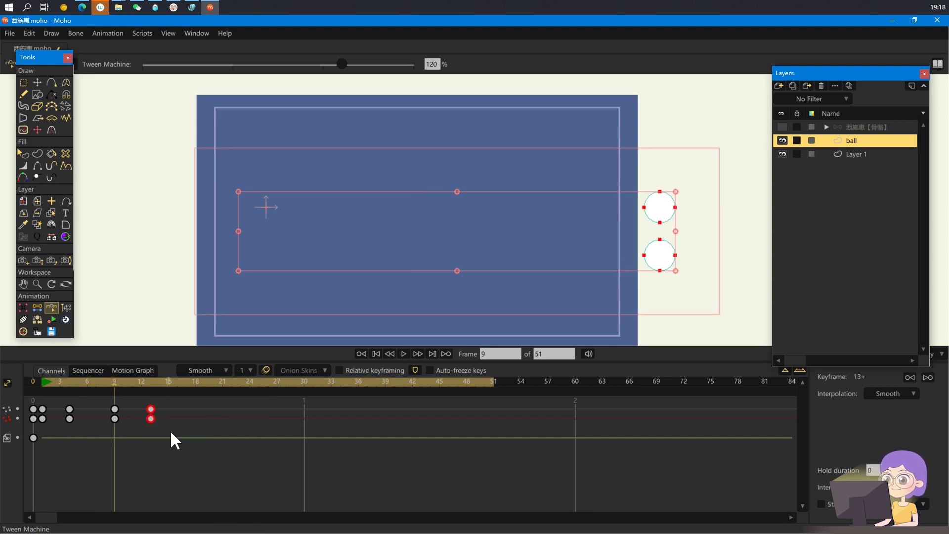
{"action": "left_click_drag", "start_coordinate": [44, 388], "coordinate": [240, 484]}
{"action": "left_click", "coordinate": [78, 401]}
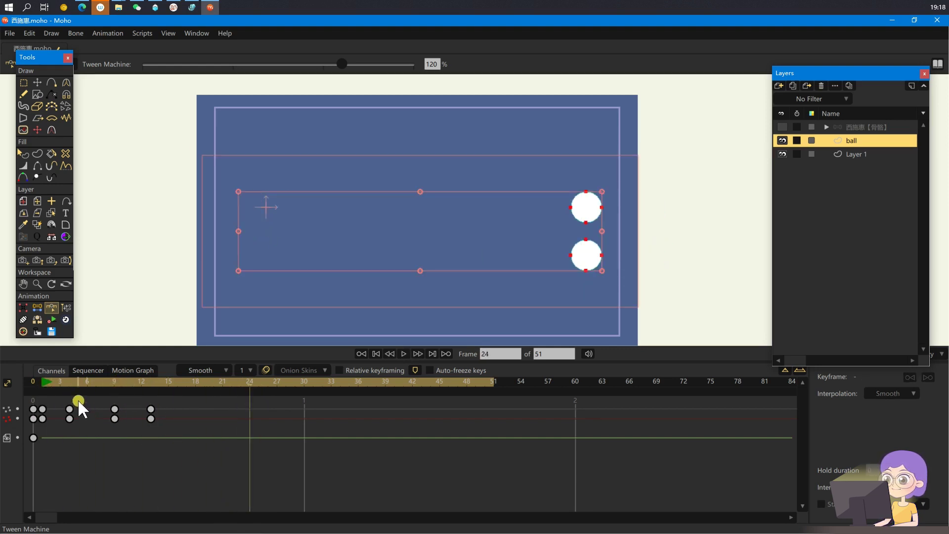
{"action": "left_click", "coordinate": [43, 381]}
Drag both balls left at frame 4 and play back the anticipation.
{"action": "left_click_drag", "start_coordinate": [183, 443], "coordinate": [43, 393]}
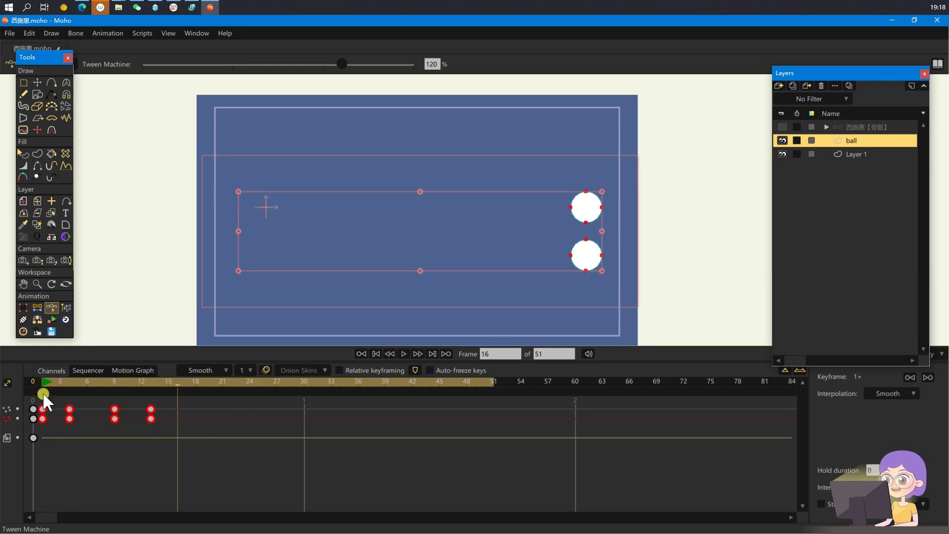
{"action": "left_click", "coordinate": [44, 380]}
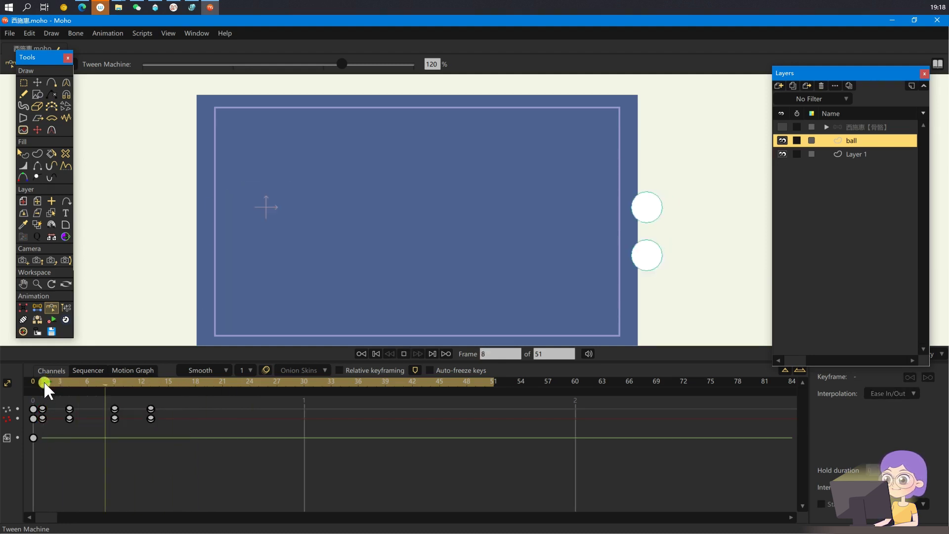
{"action": "left_click_drag", "start_coordinate": [44, 381], "coordinate": [69, 382]}
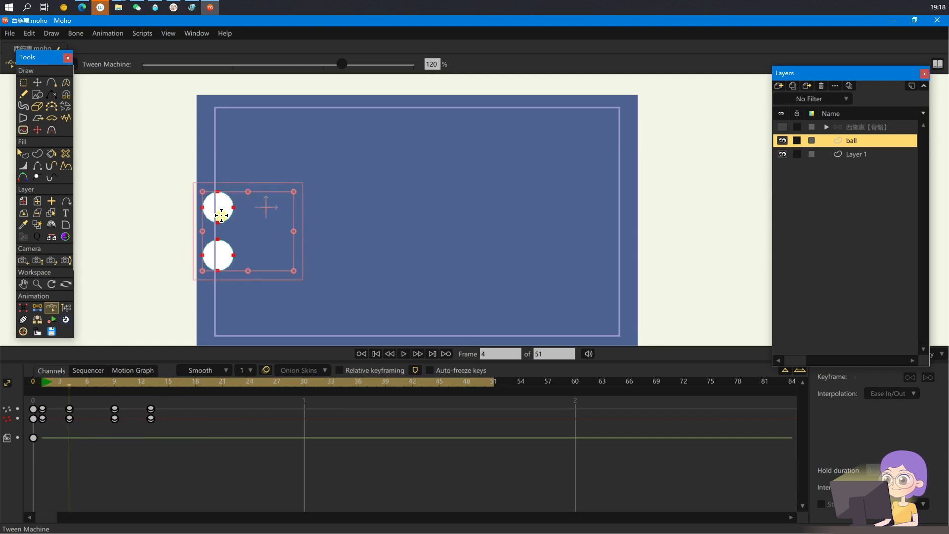
{"action": "key", "text": "t"}
{"action": "left_click_drag", "start_coordinate": [220, 212], "coordinate": [208, 218]}
{"action": "key", "text": "space"}
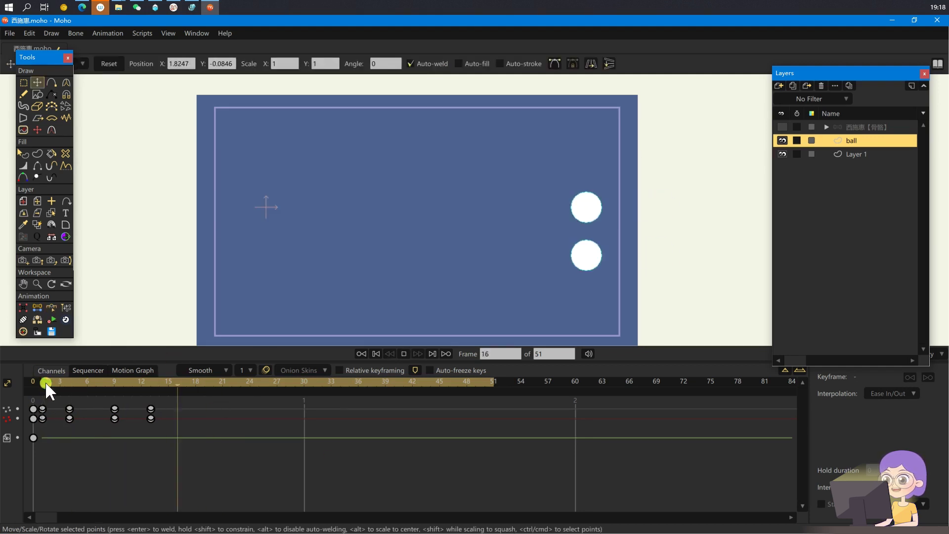
{"action": "left_click", "coordinate": [45, 382]}
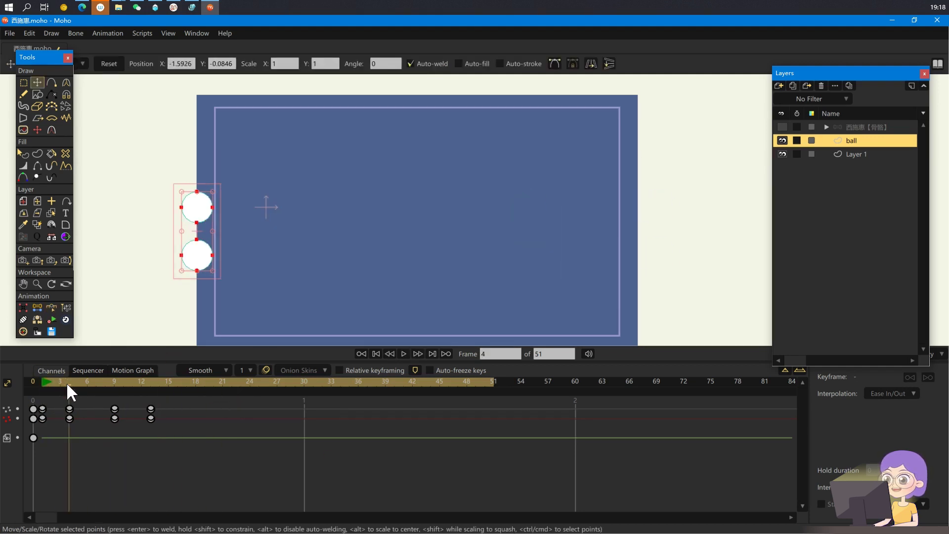
{"action": "left_click", "coordinate": [65, 307]}
Select the lower ball's points and exclude one channel from key nudging.
{"action": "left_click", "coordinate": [307, 416]}
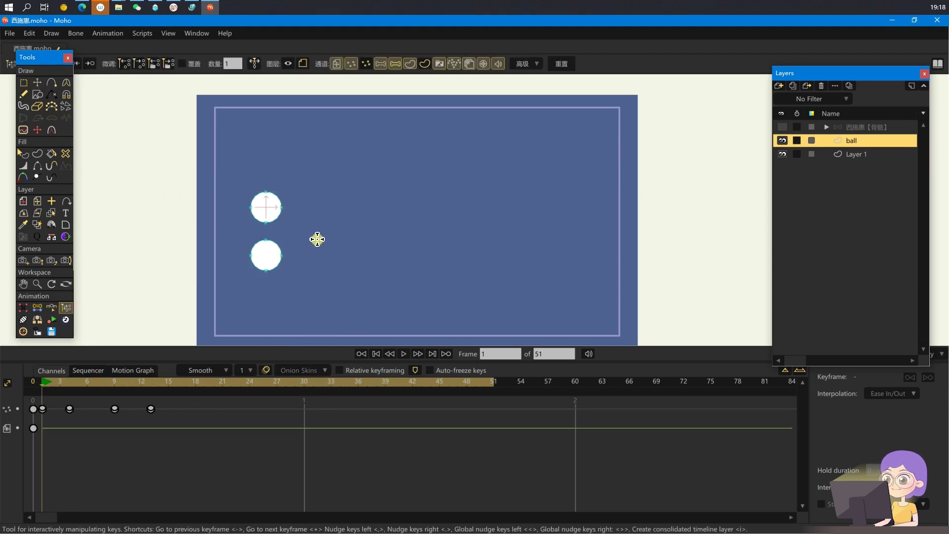
{"action": "key", "text": "g"}
{"action": "left_click", "coordinate": [261, 261]}
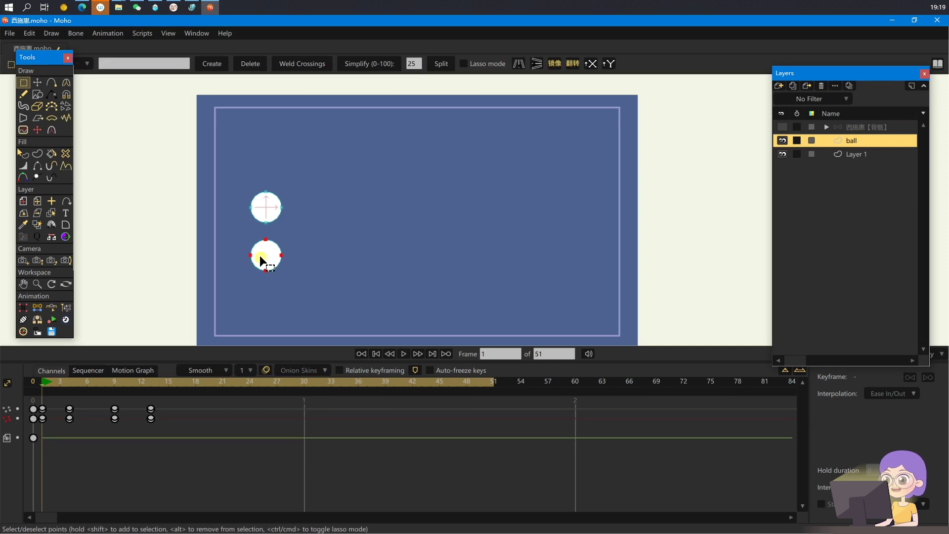
{"action": "left_click", "coordinate": [66, 307]}
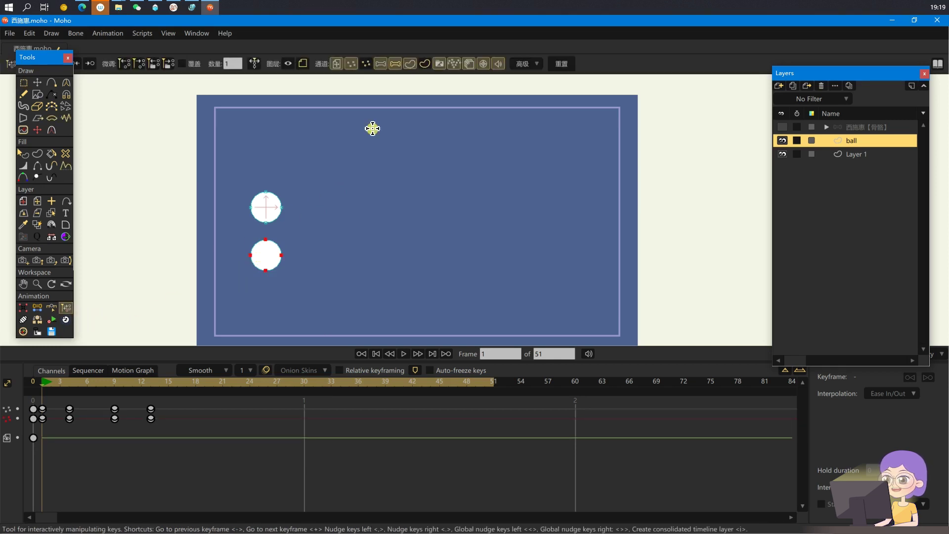
{"action": "left_click", "coordinate": [367, 65]}
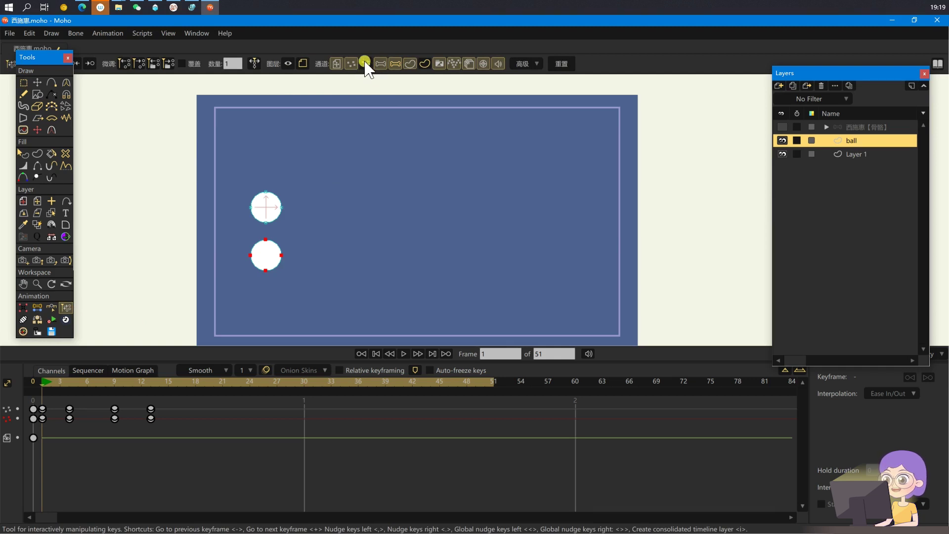
Nudge the top ball's keys several frames later, then return to frame 1.
{"action": "left_click", "coordinate": [169, 65]}
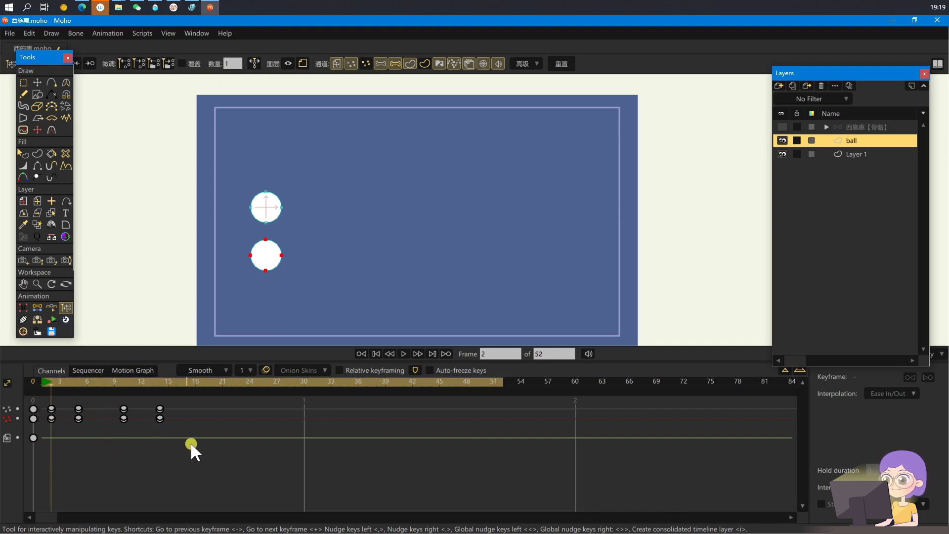
{"action": "left_click_drag", "start_coordinate": [191, 443], "coordinate": [46, 408]}
{"action": "key", "text": "comma"}
{"action": "left_click", "coordinate": [43, 382]}
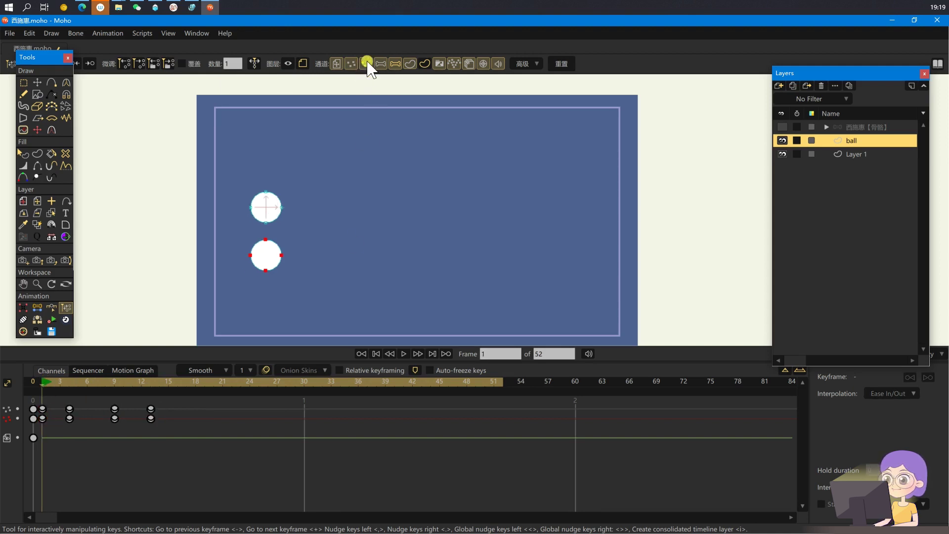
{"action": "left_click", "coordinate": [169, 64]}
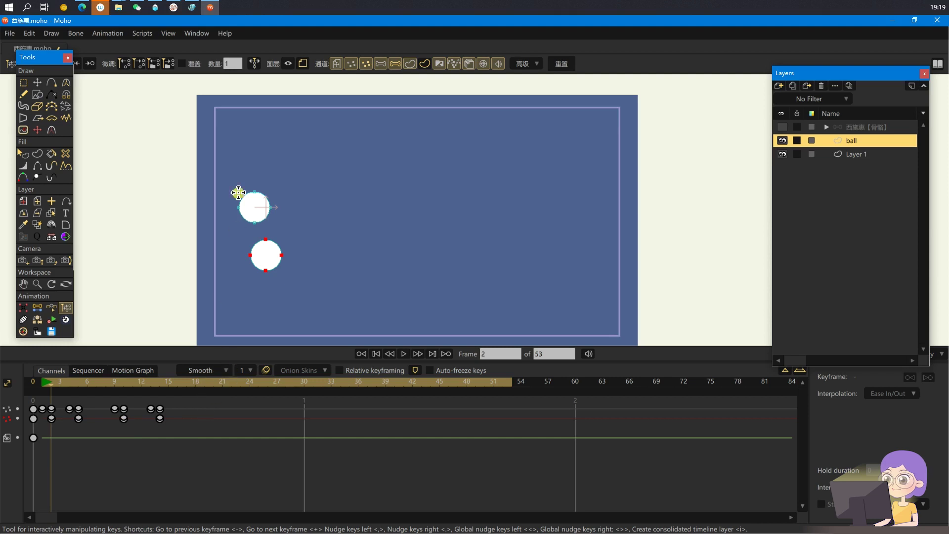
{"action": "left_click", "coordinate": [169, 65]}
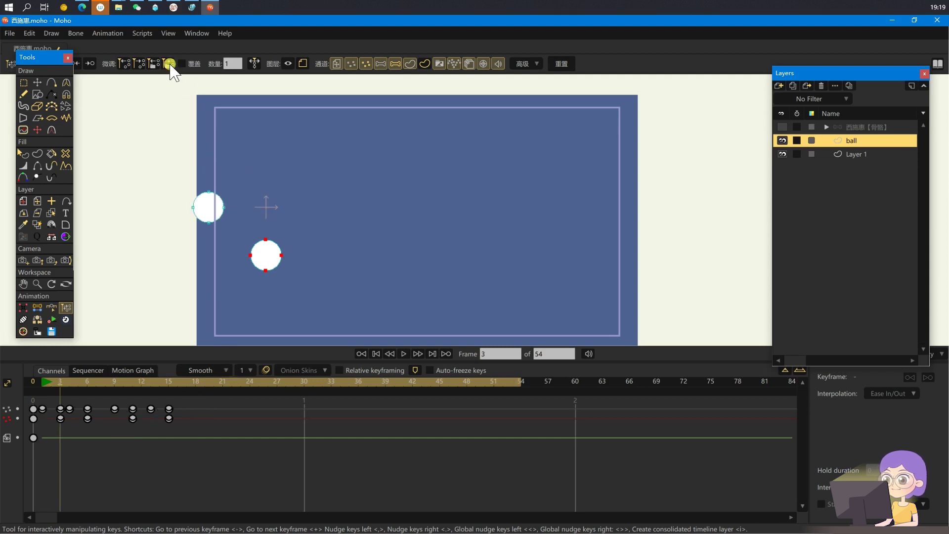
{"action": "left_click", "coordinate": [170, 64]}
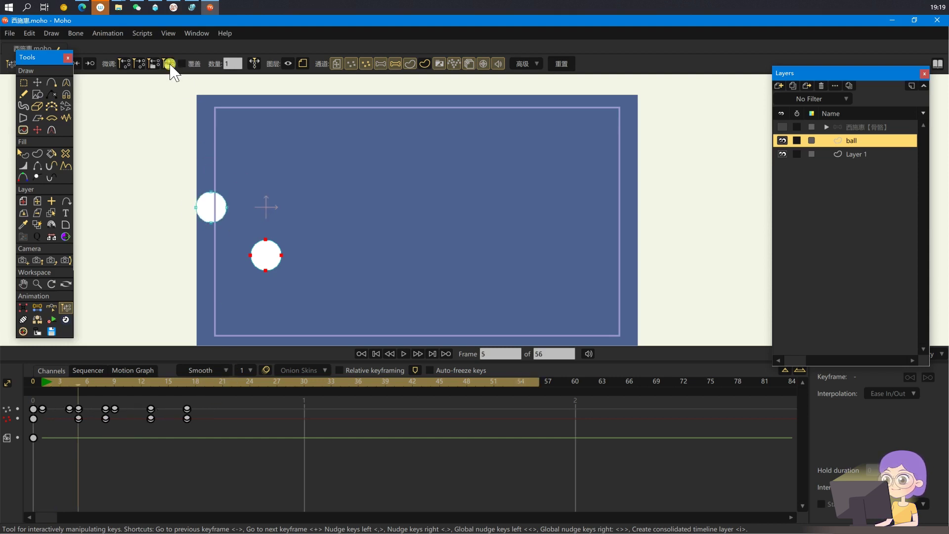
{"action": "left_click", "coordinate": [42, 382]}
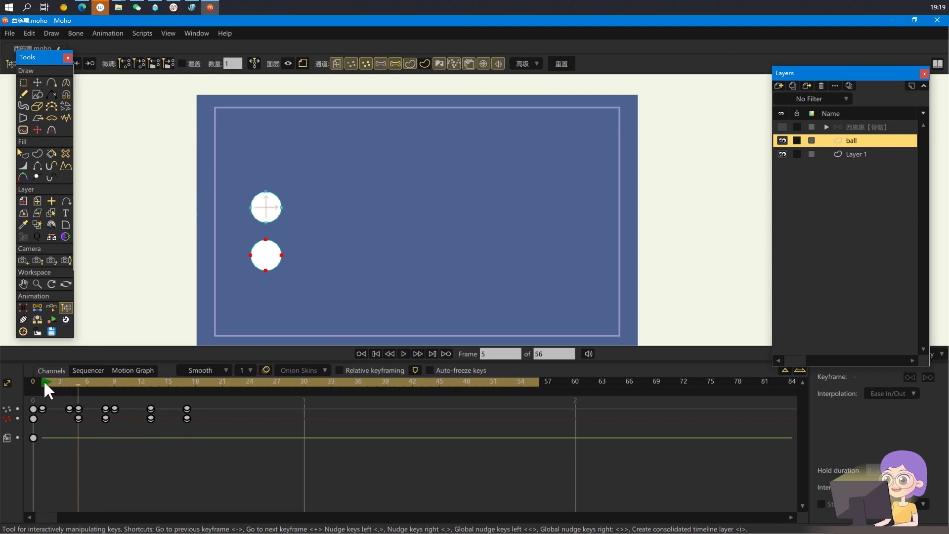
Replay the offset slide, then hide the ball layer and select the 西施惠 bone layer.
{"action": "key", "text": "space"}
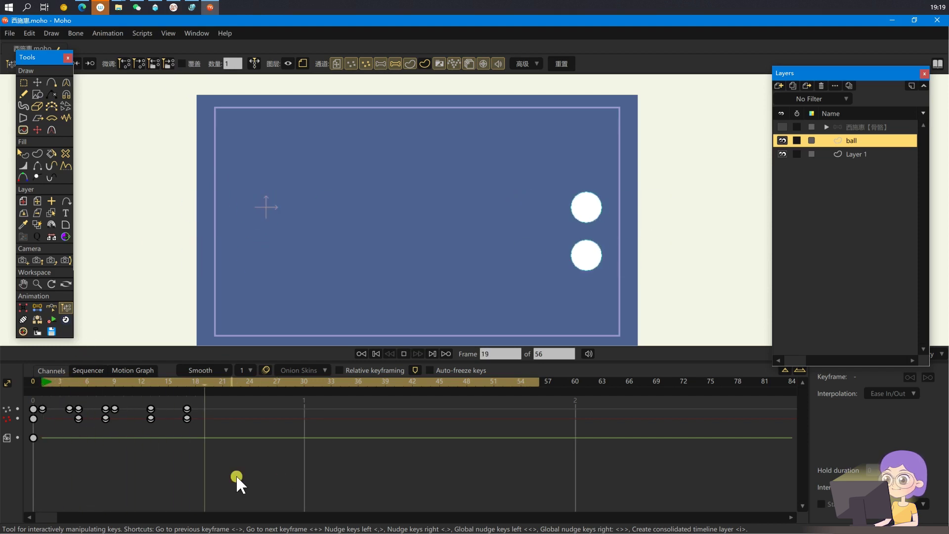
{"action": "left_click", "coordinate": [44, 380]}
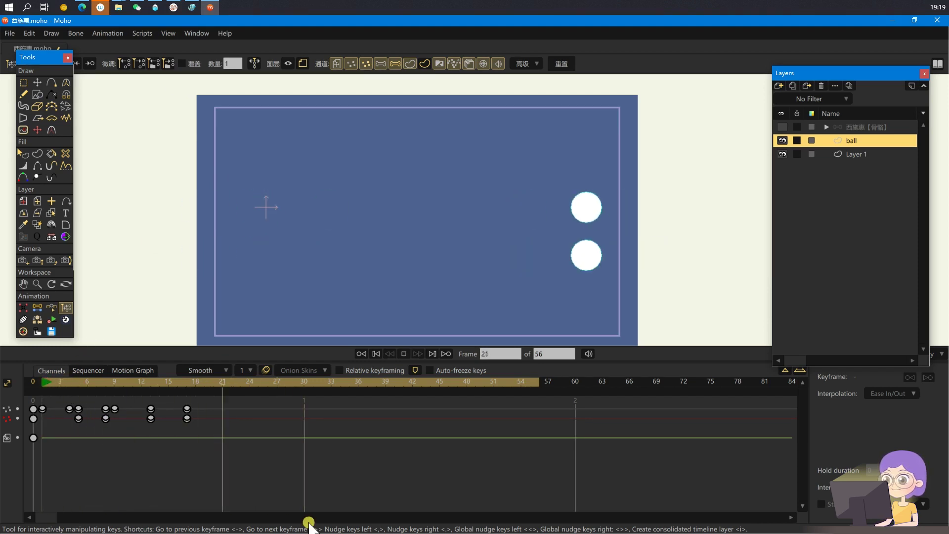
{"action": "left_click", "coordinate": [44, 383]}
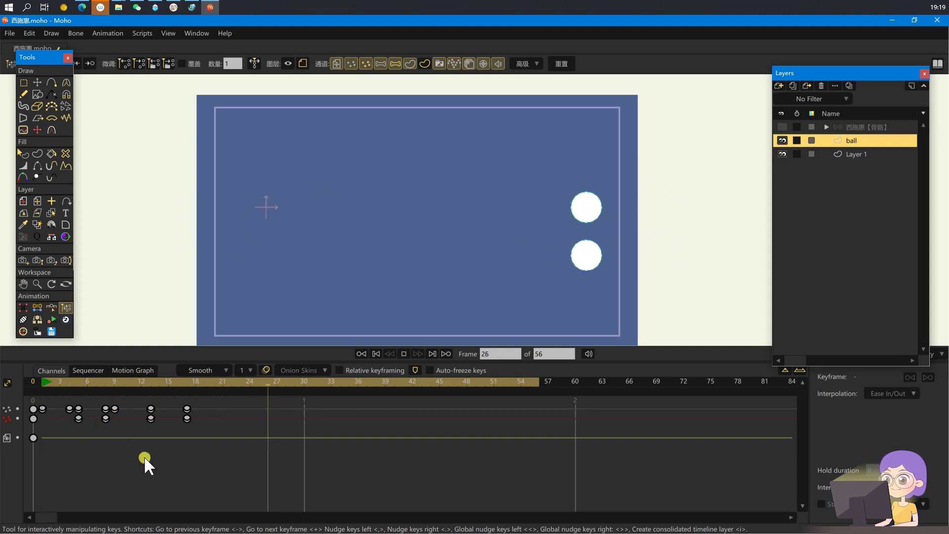
{"action": "left_click", "coordinate": [48, 384]}
{"action": "key", "text": "g"}
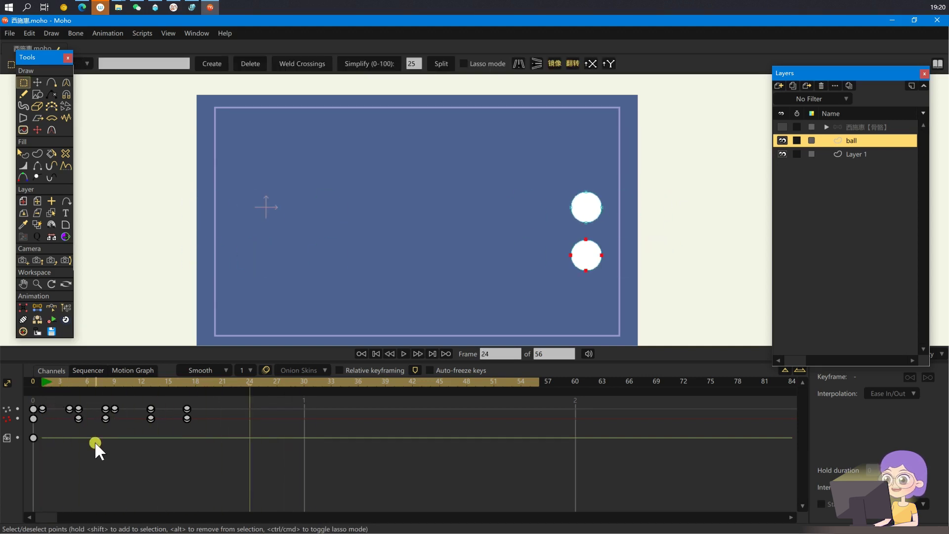
{"action": "left_click", "coordinate": [781, 141]}
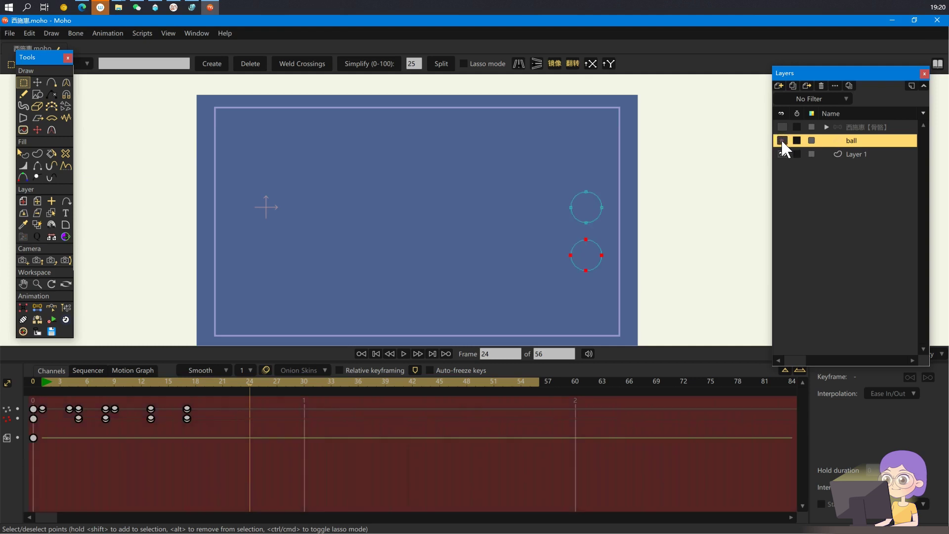
{"action": "left_click", "coordinate": [868, 127]}
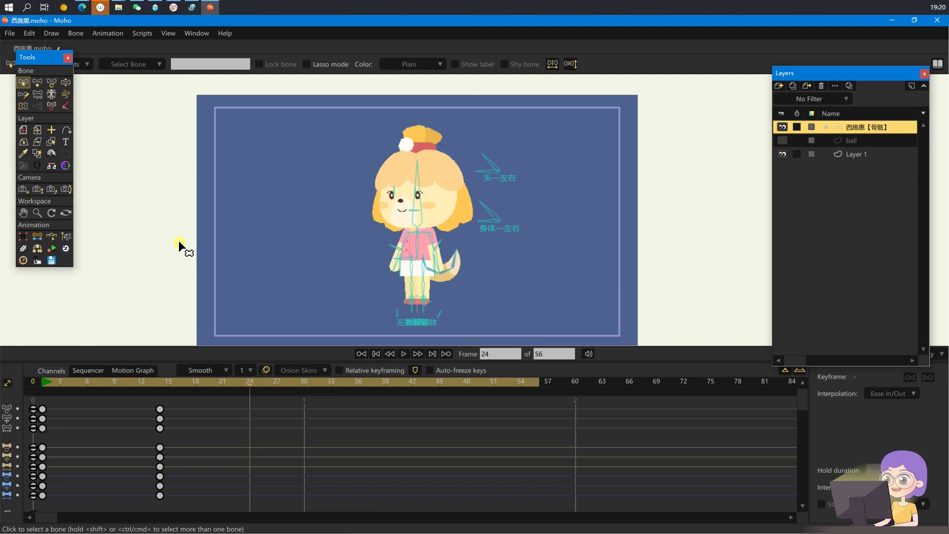
Preview the dog's wave, including frame 14, then pick the Tween Machine at frame 4.
{"action": "left_click", "coordinate": [41, 381]}
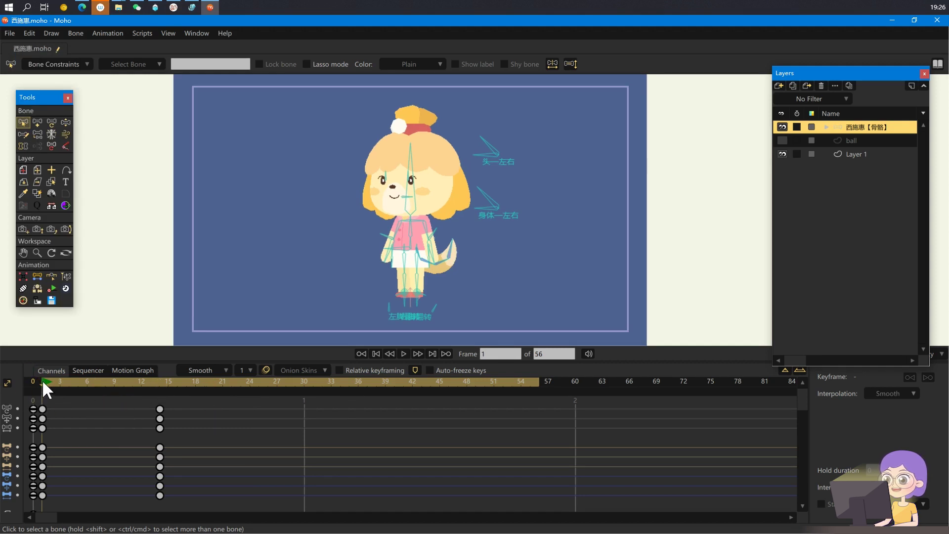
{"action": "mouse_move", "coordinate": [42, 380]}
{"action": "left_mouse_down"}
{"action": "mouse_move", "coordinate": [157, 381]}
{"action": "mouse_move", "coordinate": [45, 383]}
{"action": "left_mouse_up"}
{"action": "left_click", "coordinate": [158, 380]}
{"action": "left_click", "coordinate": [44, 381]}
{"action": "key", "text": "space"}
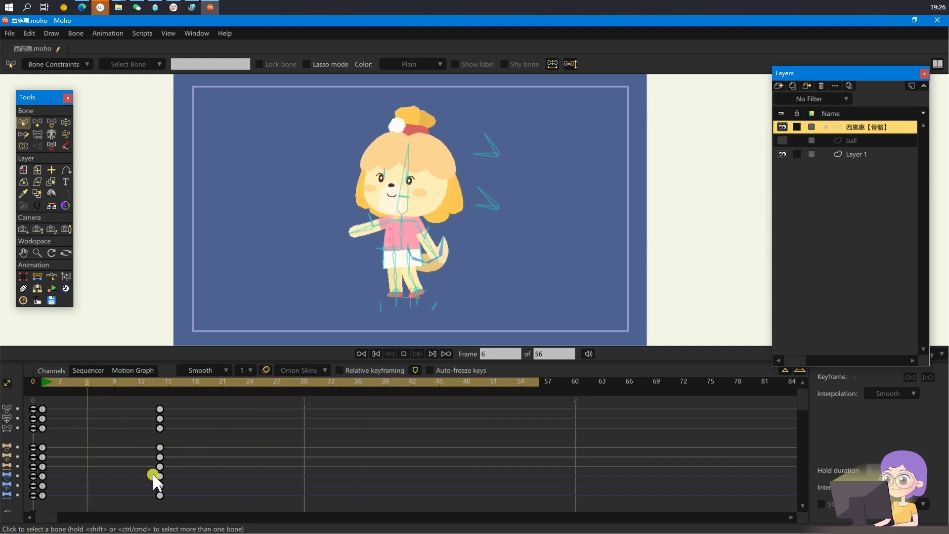
{"action": "key", "text": "space"}
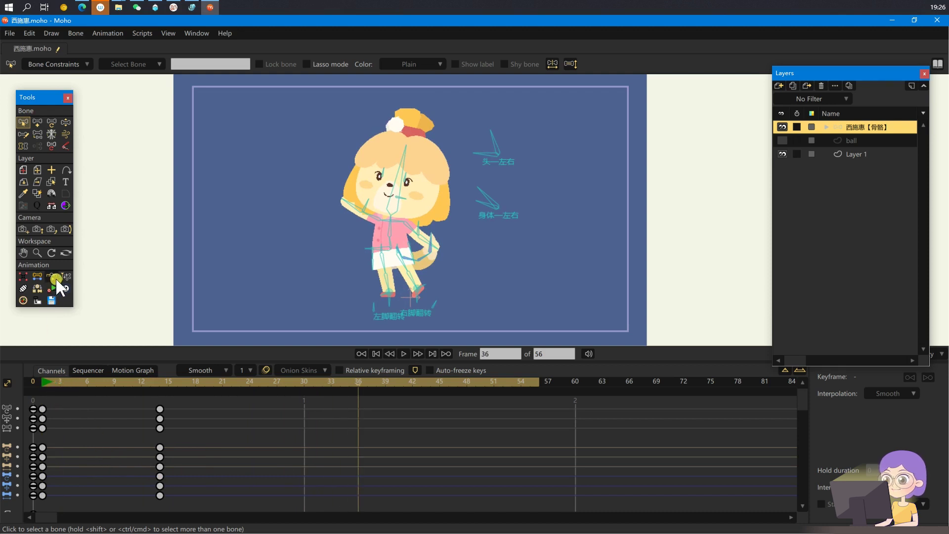
{"action": "left_click", "coordinate": [70, 382]}
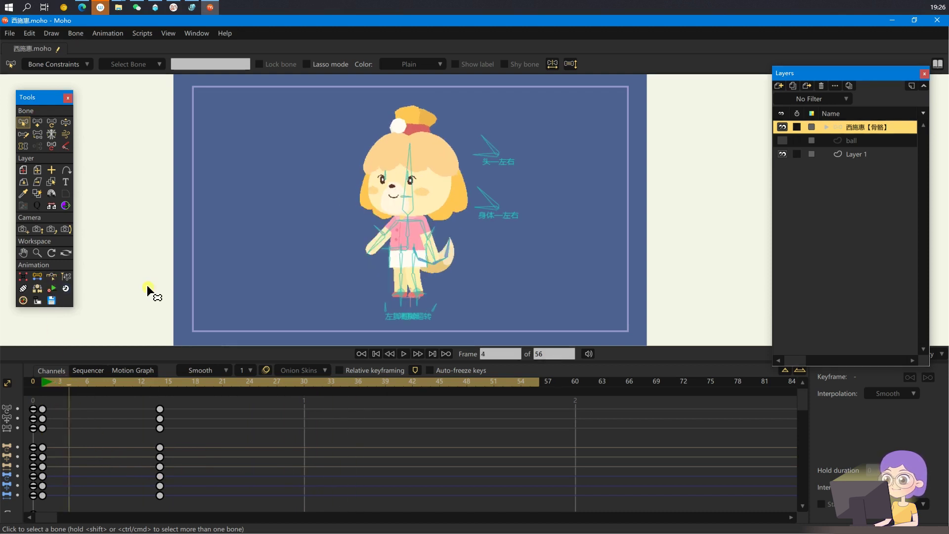
{"action": "left_click", "coordinate": [51, 277]}
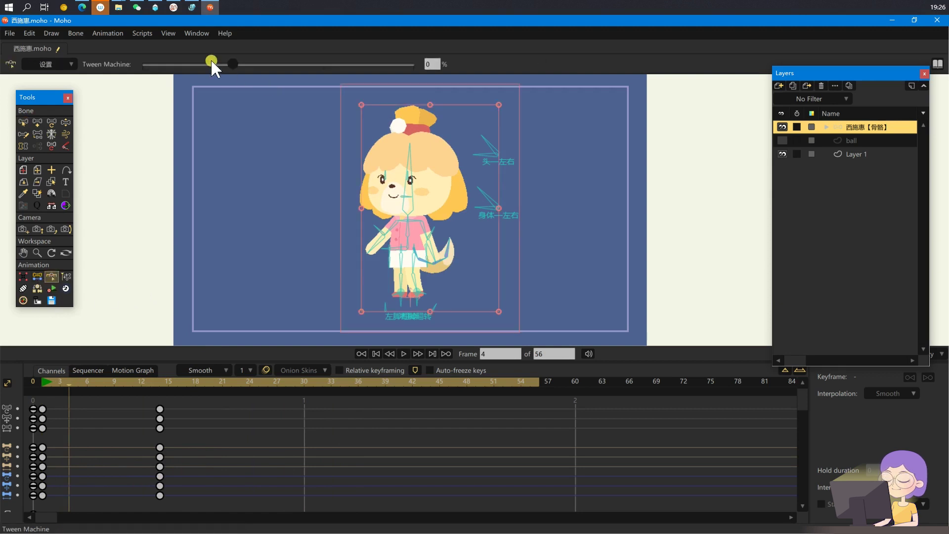
Blend frame 4 to about 31% and frame 11 to 128%, then play back.
{"action": "left_click_drag", "start_coordinate": [233, 61], "coordinate": [205, 62]}
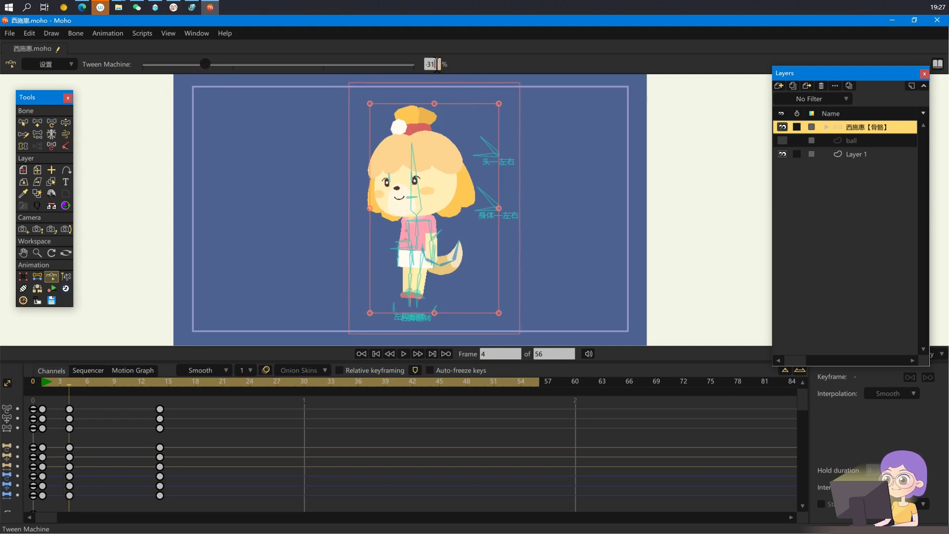
{"action": "mouse_move", "coordinate": [103, 391]}
{"action": "left_mouse_down"}
{"action": "mouse_move", "coordinate": [85, 384]}
{"action": "mouse_move", "coordinate": [129, 381]}
{"action": "left_mouse_up"}
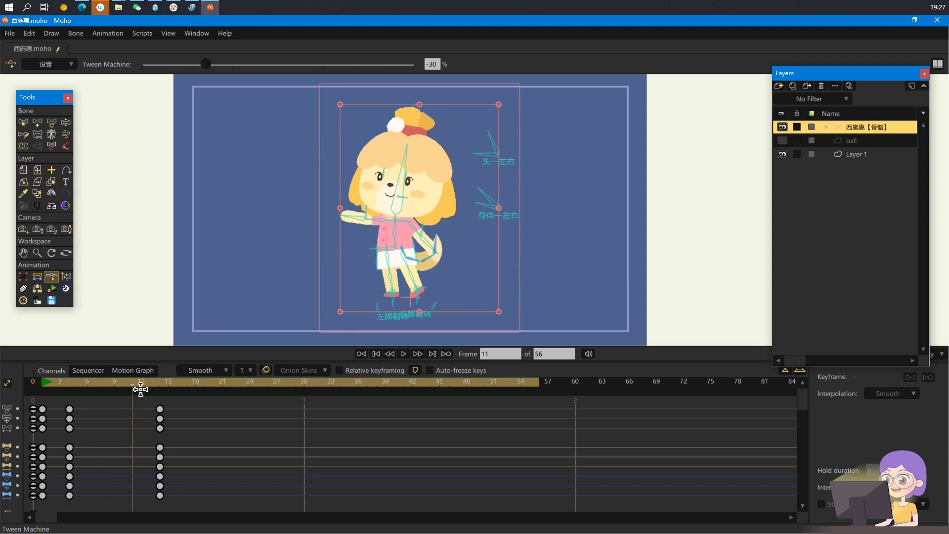
{"action": "left_click_drag", "start_coordinate": [205, 64], "coordinate": [343, 63]}
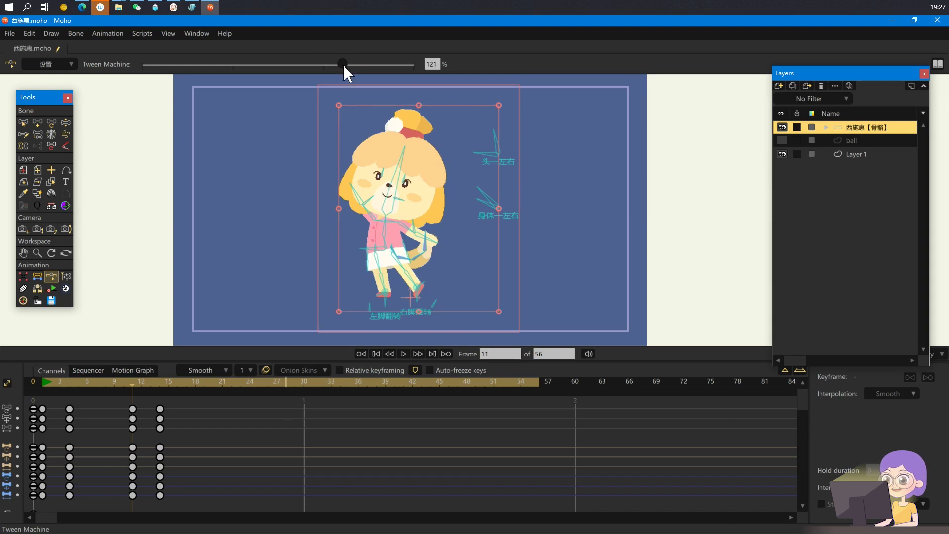
{"action": "left_click", "coordinate": [45, 381]}
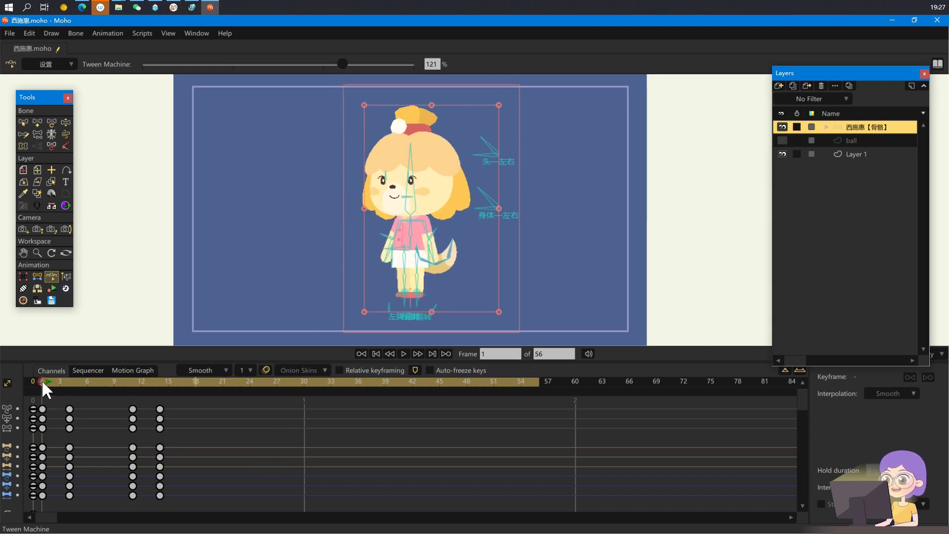
{"action": "key", "text": "space"}
{"action": "left_click", "coordinate": [47, 394]}
{"action": "key", "text": "space"}
{"action": "key", "text": "space"}
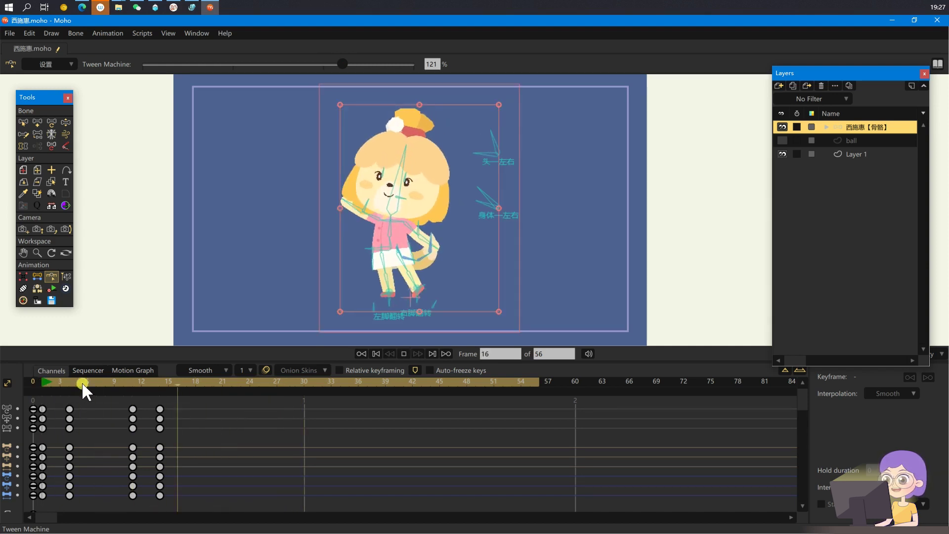
{"action": "left_click", "coordinate": [134, 381]}
Push the frame 11 overshoot slightly further and replay the wave.
{"action": "left_click_drag", "start_coordinate": [343, 62], "coordinate": [349, 63]}
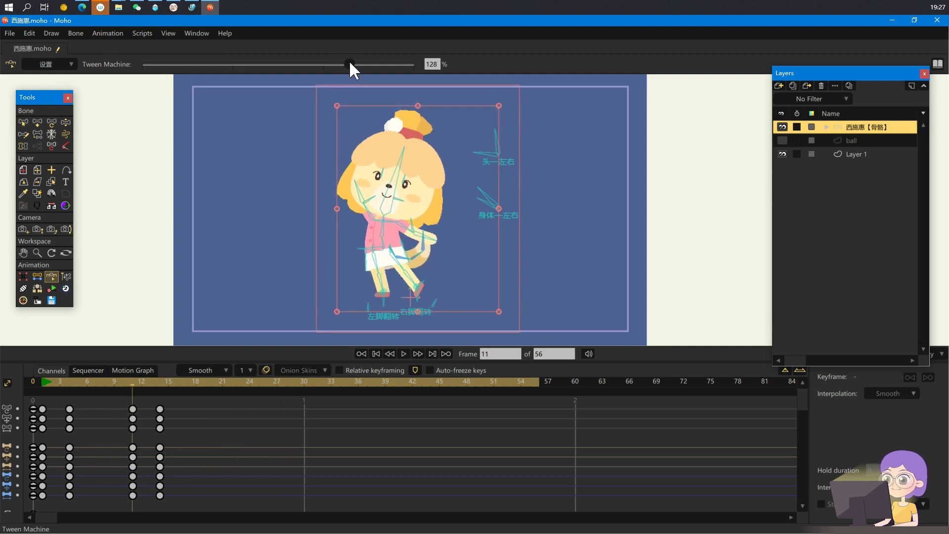
{"action": "left_click", "coordinate": [104, 371]}
{"action": "left_click", "coordinate": [43, 384]}
{"action": "key", "text": "space"}
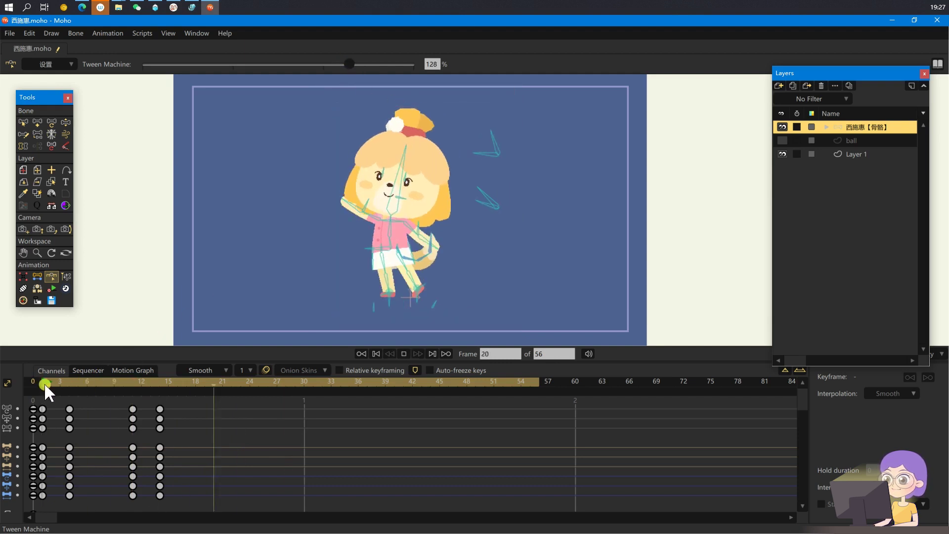
{"action": "key", "text": "space"}
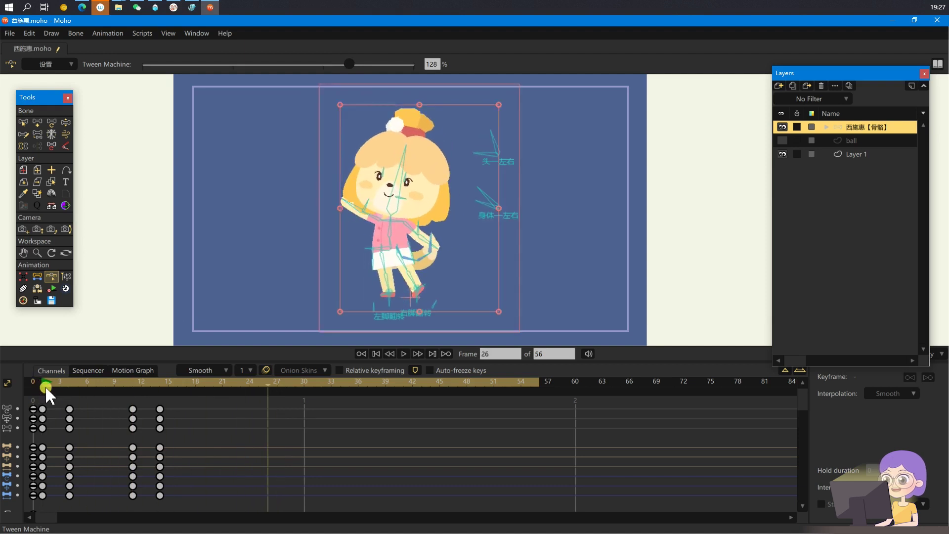
{"action": "scroll", "coordinate": [538, 238], "scroll_direction": "up", "scroll_amount": 2}
{"action": "scroll", "coordinate": [305, 277], "scroll_direction": "up", "scroll_amount": 3}
{"action": "key", "text": "z"}
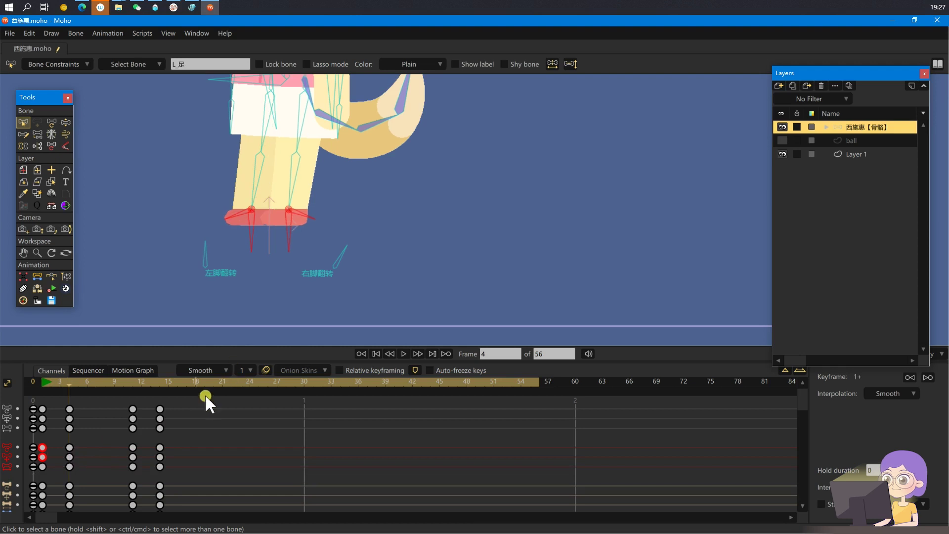
Move the L_足 keys from frame 13 to frame 11.
{"action": "left_click_drag", "start_coordinate": [205, 383], "coordinate": [135, 391]}
{"action": "mouse_move", "coordinate": [149, 439]}
{"action": "left_mouse_down"}
{"action": "mouse_move", "coordinate": [186, 472]}
{"action": "mouse_move", "coordinate": [135, 449]}
{"action": "left_mouse_up"}
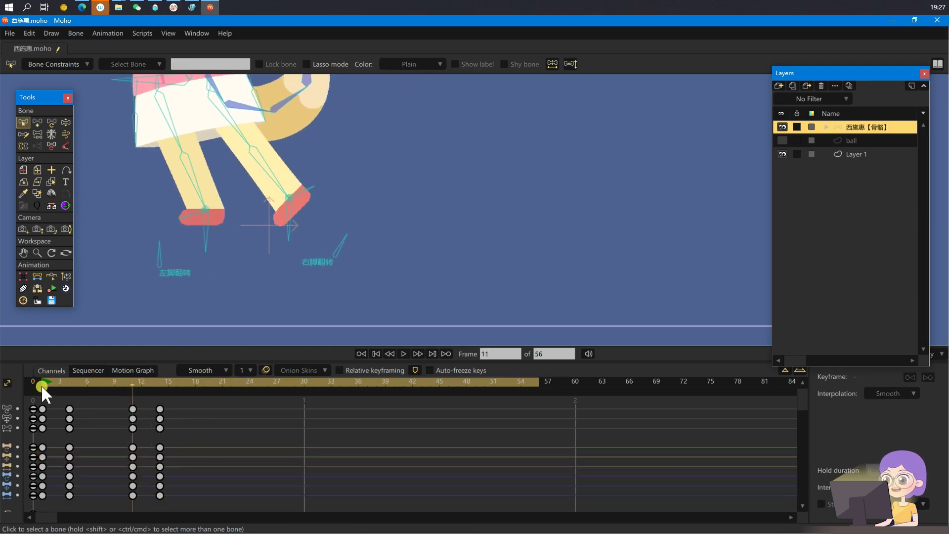
{"action": "left_click_drag", "start_coordinate": [41, 384], "coordinate": [69, 384]}
{"action": "left_click", "coordinate": [413, 288]}
Re-pose the torso bones at frame 4 and pick the head left-right bone.
{"action": "key", "text": "z"}
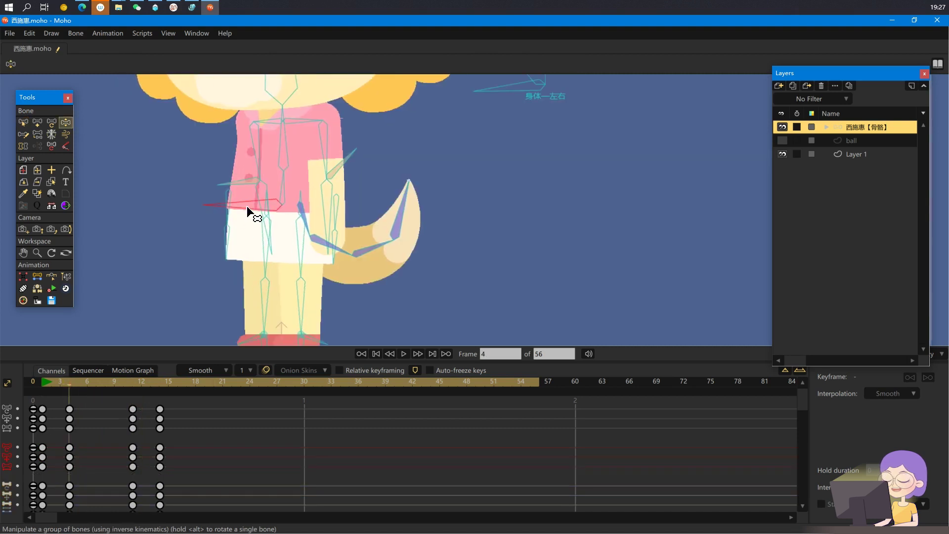
{"action": "left_click_drag", "start_coordinate": [249, 213], "coordinate": [246, 220]}
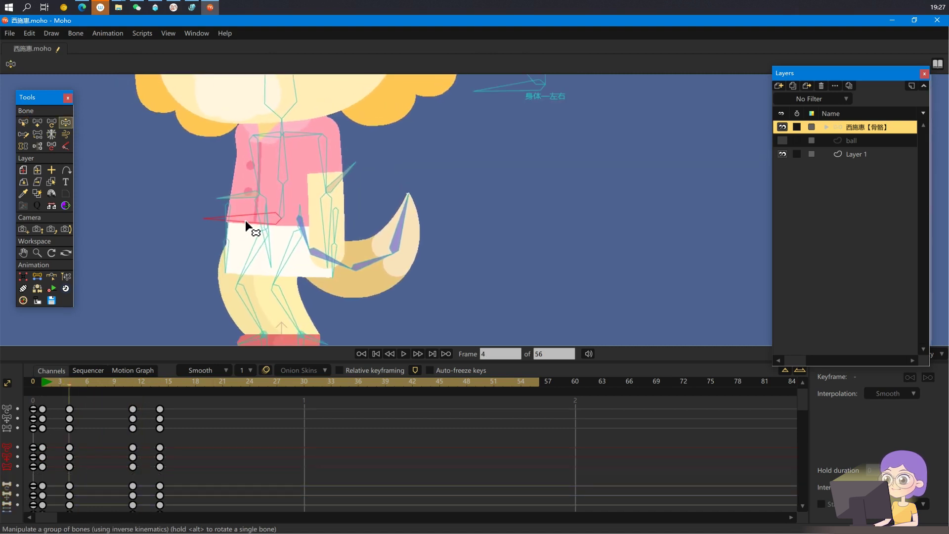
{"action": "key", "text": "t"}
{"action": "left_click_drag", "start_coordinate": [288, 197], "coordinate": [277, 150]}
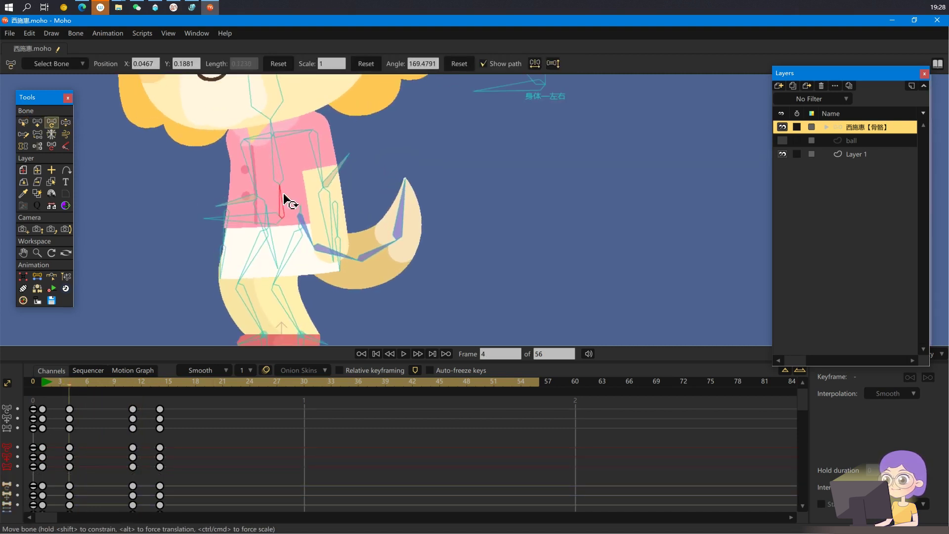
{"action": "left_click_drag", "start_coordinate": [282, 203], "coordinate": [233, 230]}
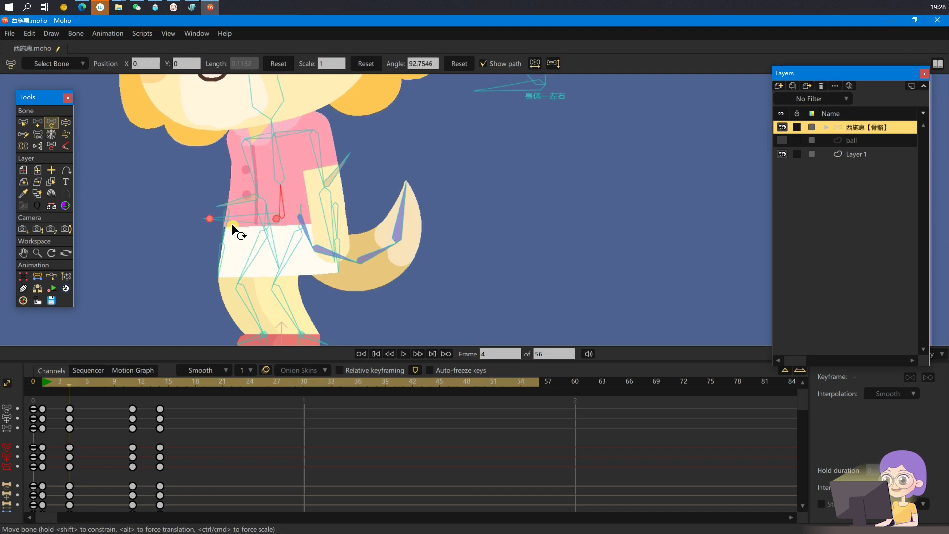
{"action": "scroll", "coordinate": [424, 178], "scroll_direction": "down", "scroll_amount": 2}
{"action": "scroll", "coordinate": [445, 195], "scroll_direction": "up", "scroll_amount": 3}
{"action": "left_click", "coordinate": [449, 128]}
{"action": "scroll", "coordinate": [449, 128], "scroll_direction": "down", "scroll_amount": 2}
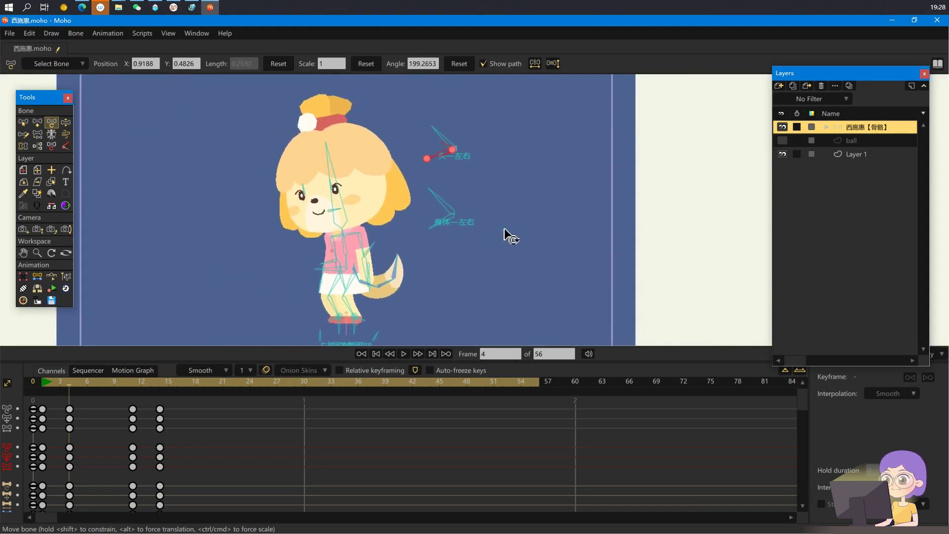
Shift the hips slightly right at frame 11, then clear the selection.
{"action": "left_click_drag", "start_coordinate": [40, 381], "coordinate": [128, 410]}
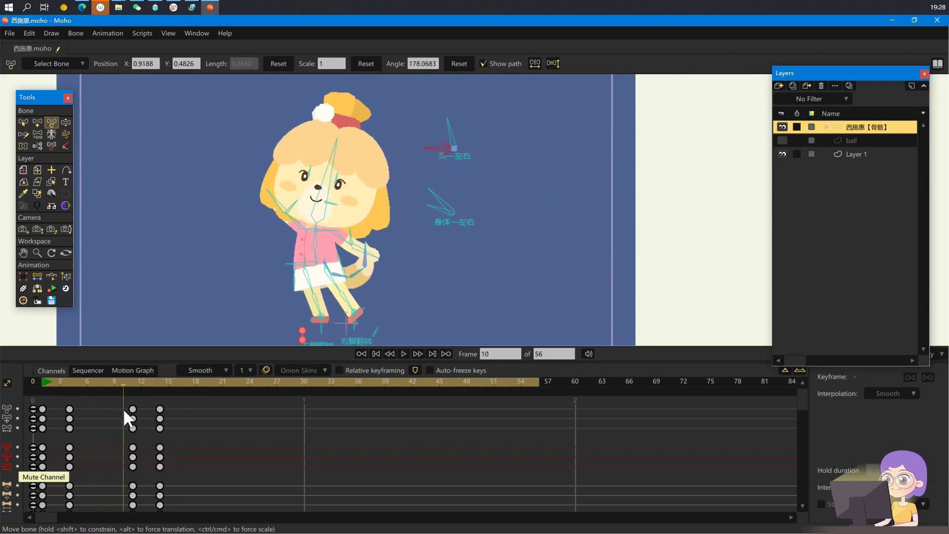
{"action": "scroll", "coordinate": [260, 254], "scroll_direction": "up", "scroll_amount": 2}
{"action": "key", "text": "z"}
{"action": "left_click_drag", "start_coordinate": [262, 256], "coordinate": [266, 256]}
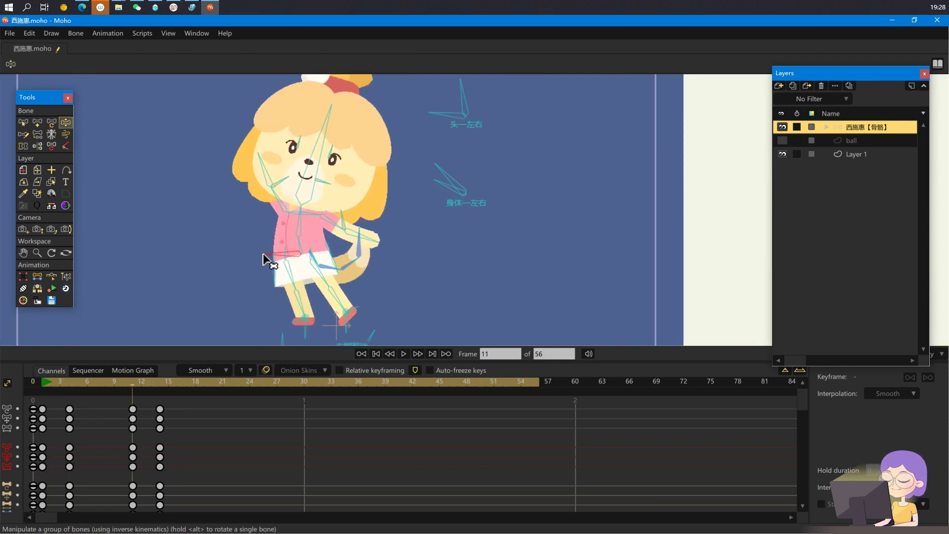
{"action": "scroll", "coordinate": [391, 290], "scroll_direction": "down", "scroll_amount": 1}
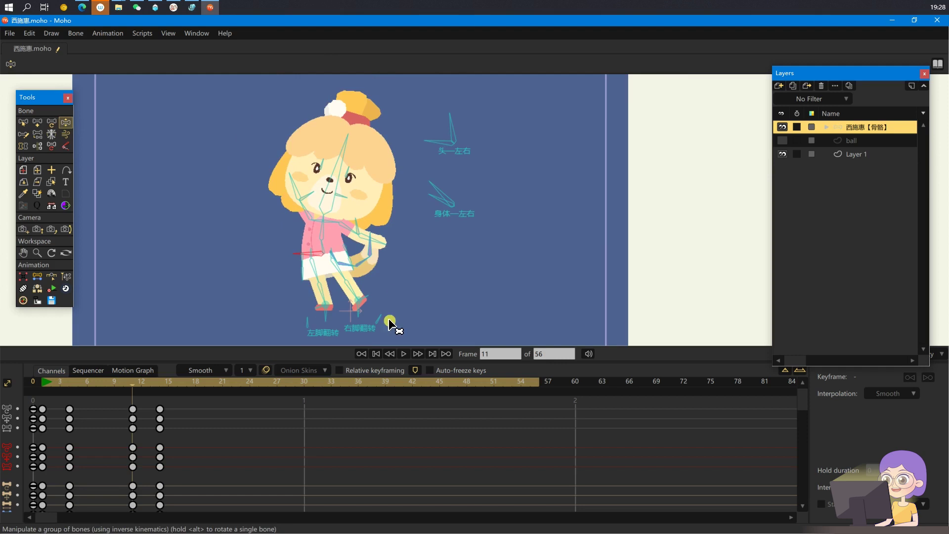
{"action": "left_click", "coordinate": [390, 322]}
{"action": "key", "text": "ctrl+z"}
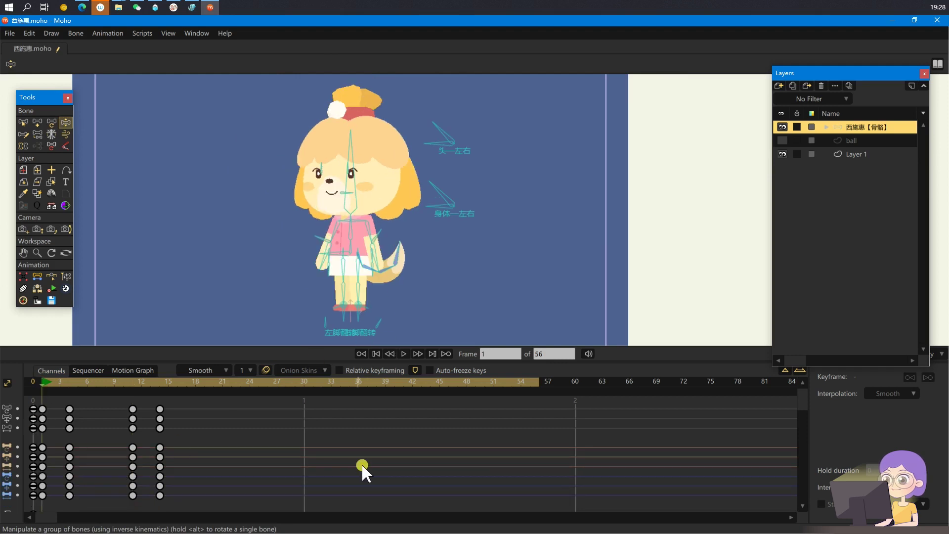
{"action": "key", "text": "space"}
{"action": "key", "text": "space"}
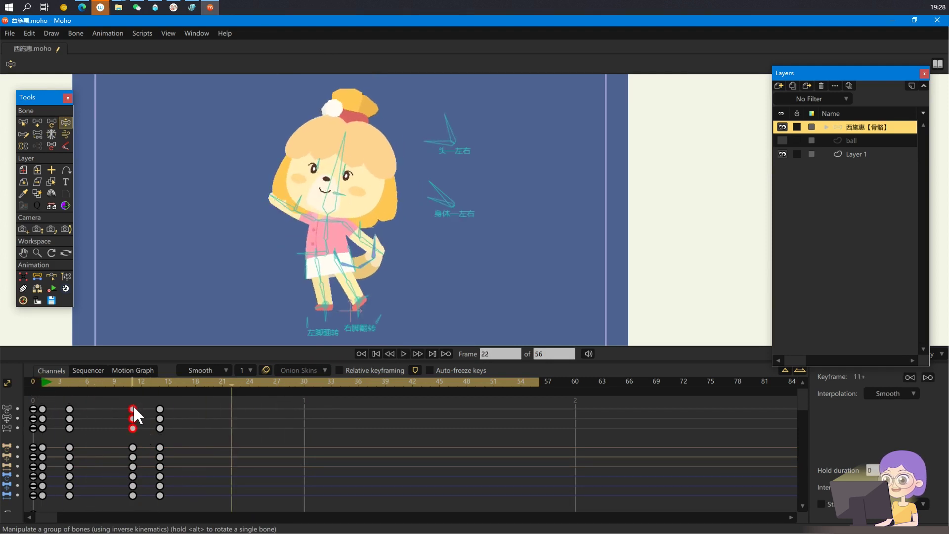
{"action": "left_click_drag", "start_coordinate": [133, 405], "coordinate": [124, 406]}
{"action": "left_click", "coordinate": [114, 406]}
{"action": "left_click", "coordinate": [41, 381]}
{"action": "left_click", "coordinate": [87, 382]}
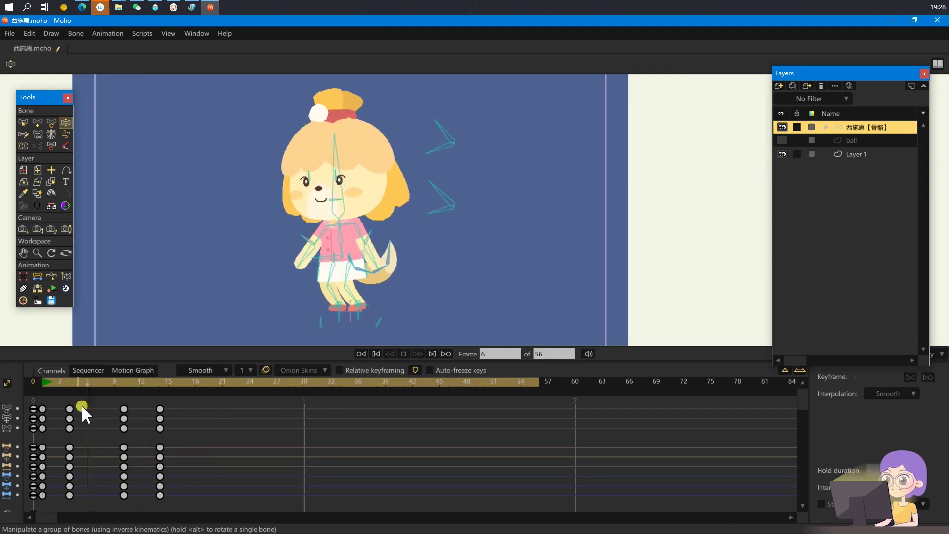
{"action": "left_click", "coordinate": [46, 382]}
{"action": "key", "text": "space"}
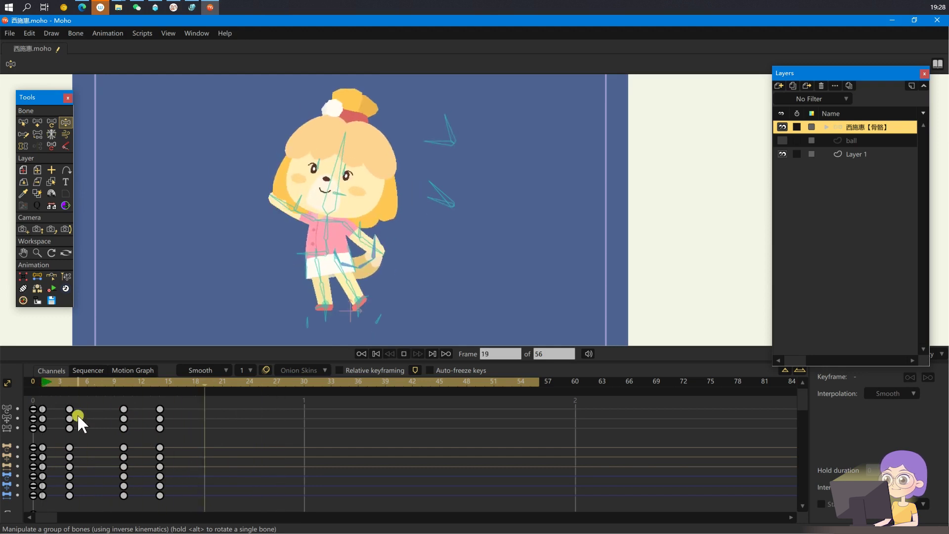
{"action": "key", "text": "space"}
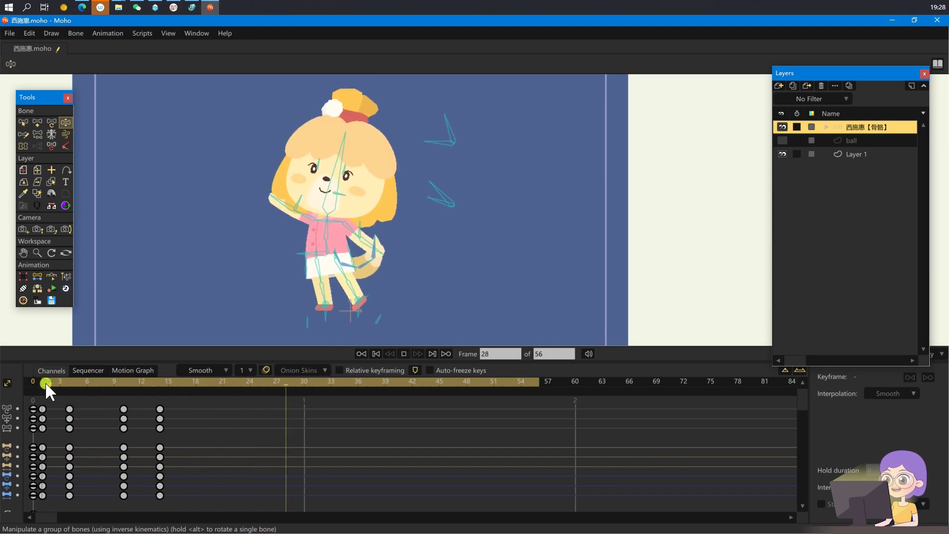
{"action": "key", "text": "space"}
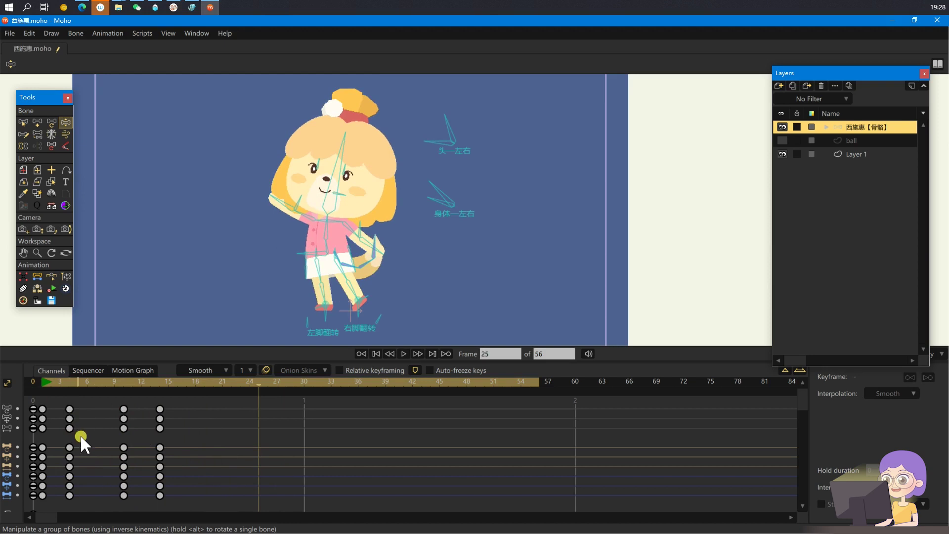
{"action": "left_click", "coordinate": [73, 411]}
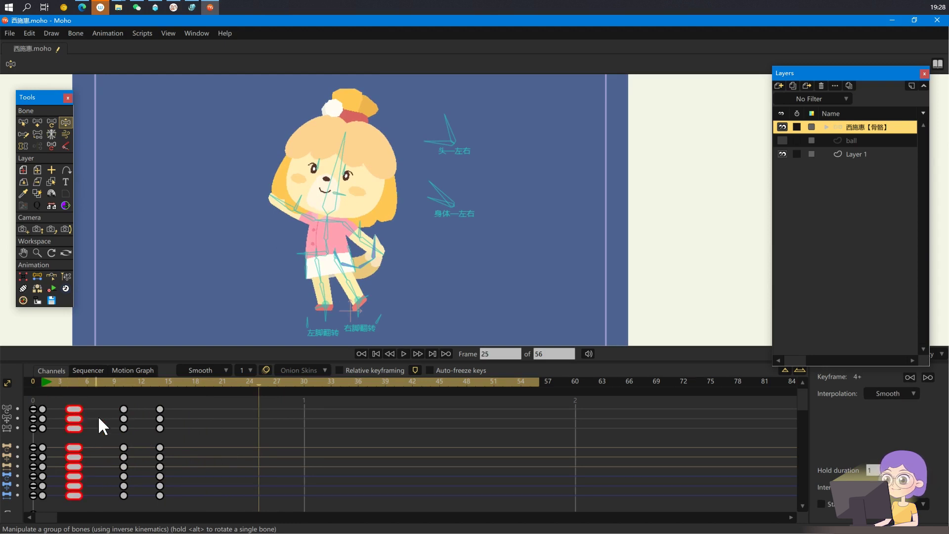
{"action": "left_click", "coordinate": [98, 416]}
{"action": "left_click", "coordinate": [45, 385]}
{"action": "key", "text": "space"}
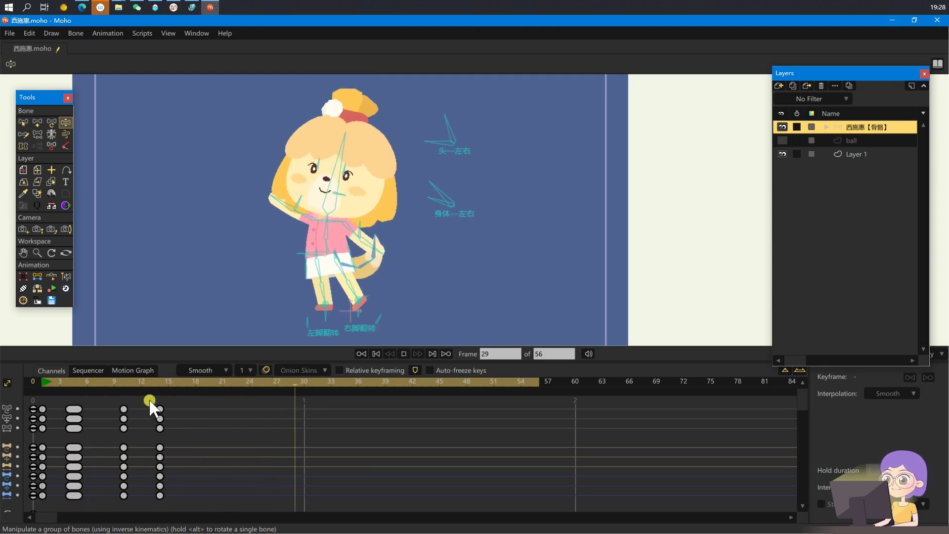
{"action": "left_click", "coordinate": [45, 380]}
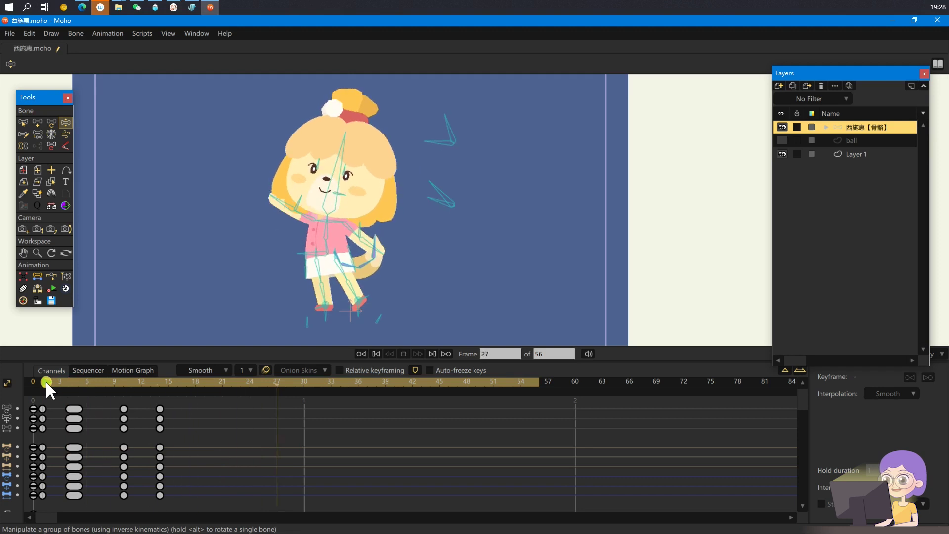
{"action": "left_click", "coordinate": [42, 380]}
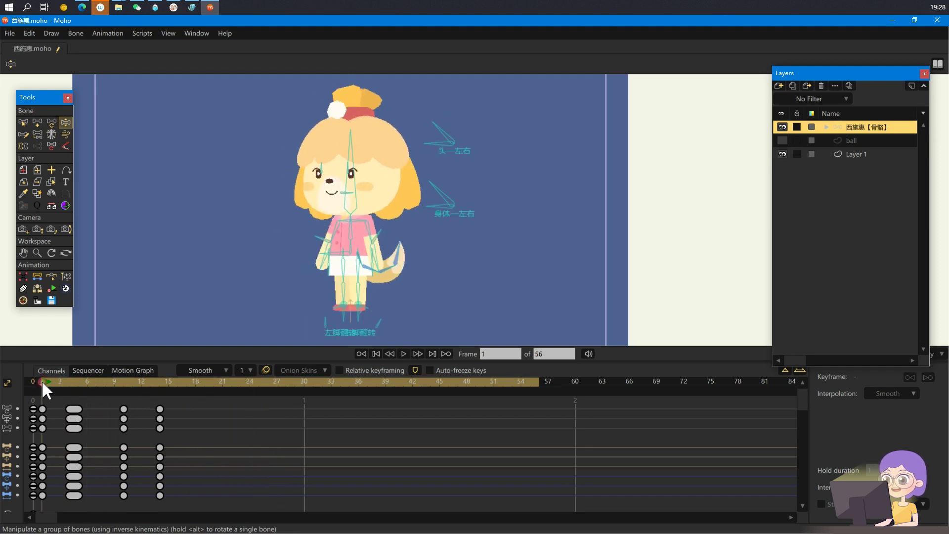
{"action": "key", "text": "space"}
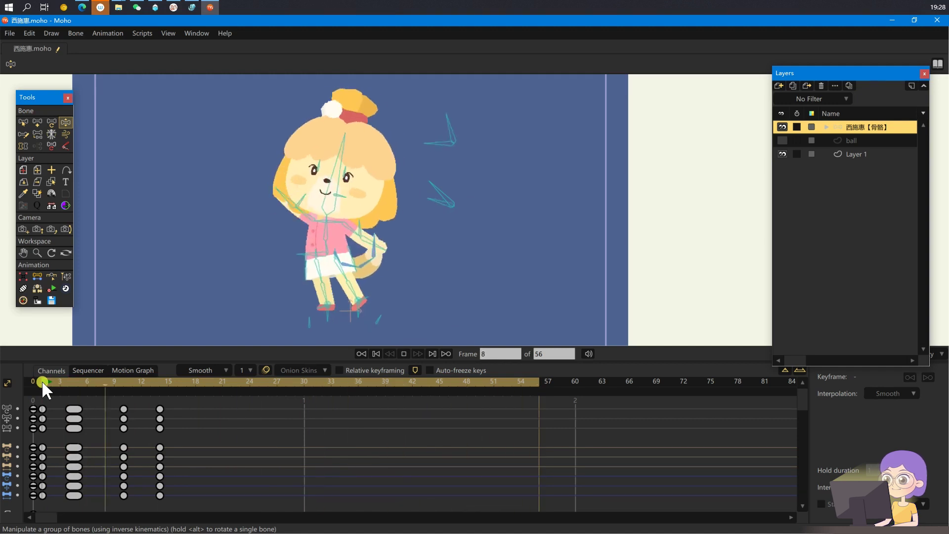
Nudge the keys one frame later, then push L_小臂's keys two more frames.
{"action": "left_click", "coordinate": [66, 277]}
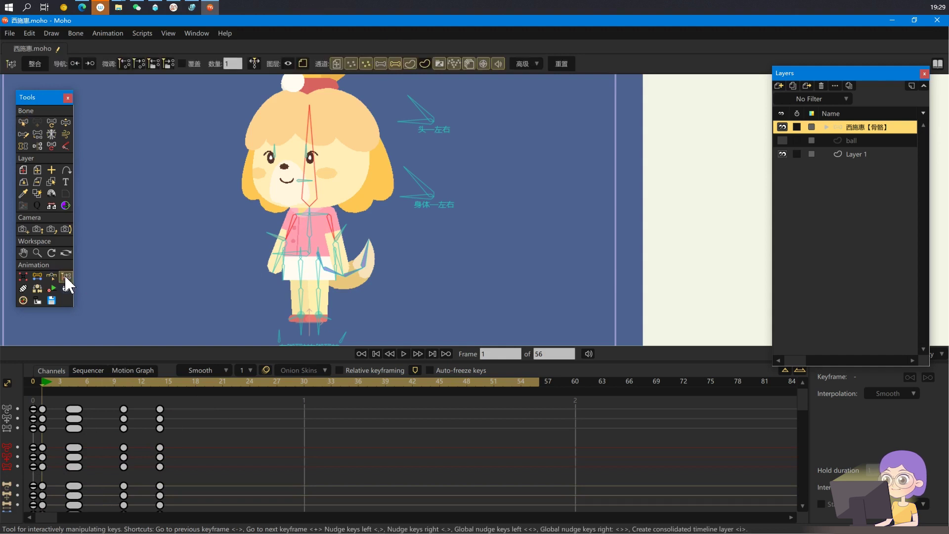
{"action": "left_click", "coordinate": [395, 60]}
{"action": "left_click", "coordinate": [172, 61]}
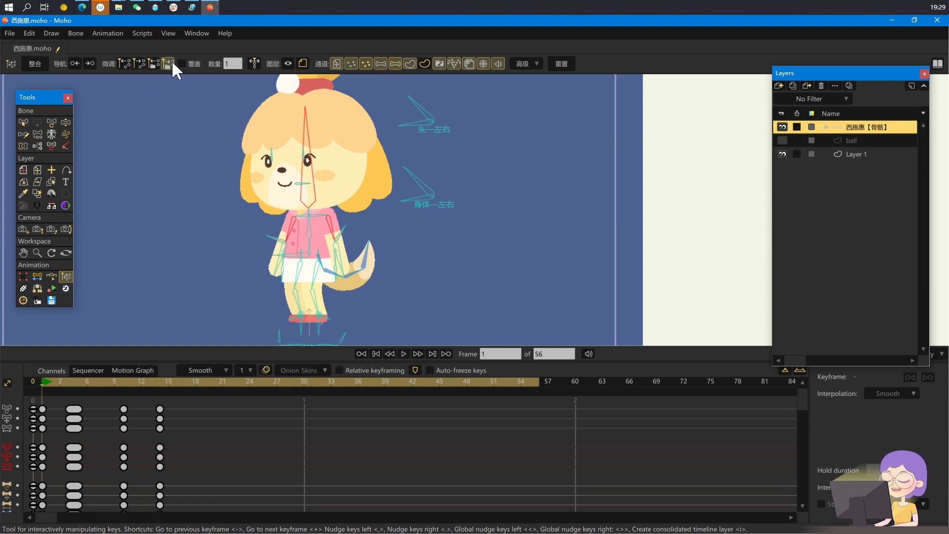
{"action": "key", "text": "b"}
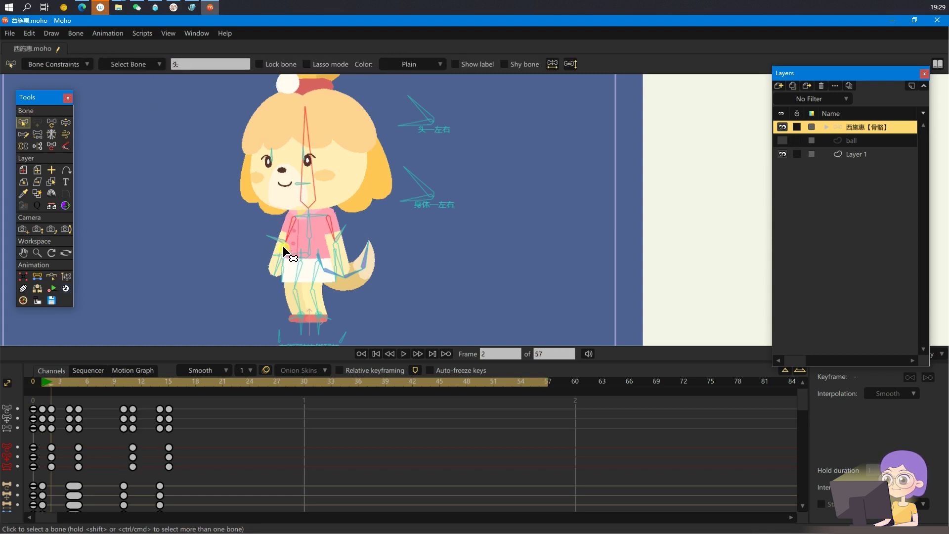
{"action": "left_click", "coordinate": [281, 250]}
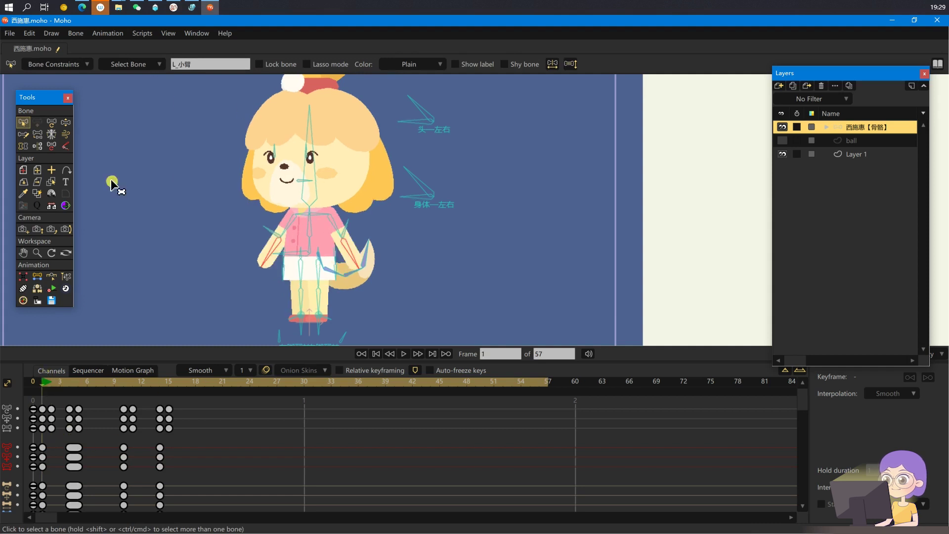
{"action": "left_click", "coordinate": [66, 276]}
{"action": "left_click", "coordinate": [165, 62]}
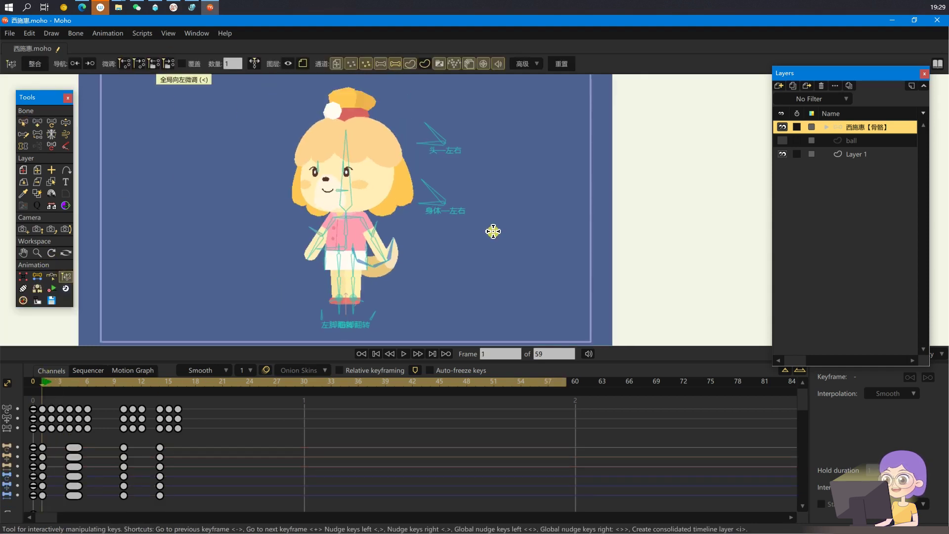
{"action": "scroll", "coordinate": [494, 228], "scroll_direction": "down", "scroll_amount": 3}
Play the staggered wave, select the head bone 头, and play it again.
{"action": "key", "text": "space"}
{"action": "key", "text": "b"}
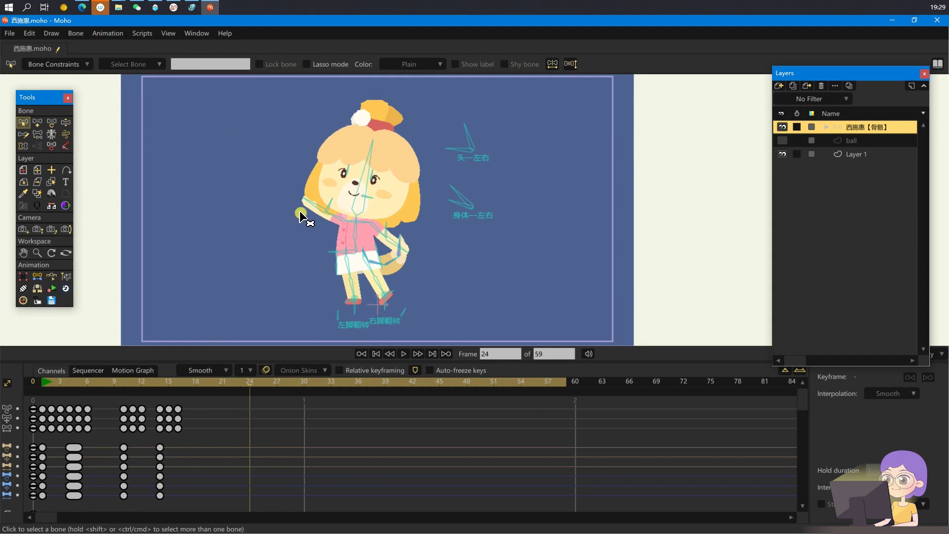
{"action": "left_click", "coordinate": [41, 383]}
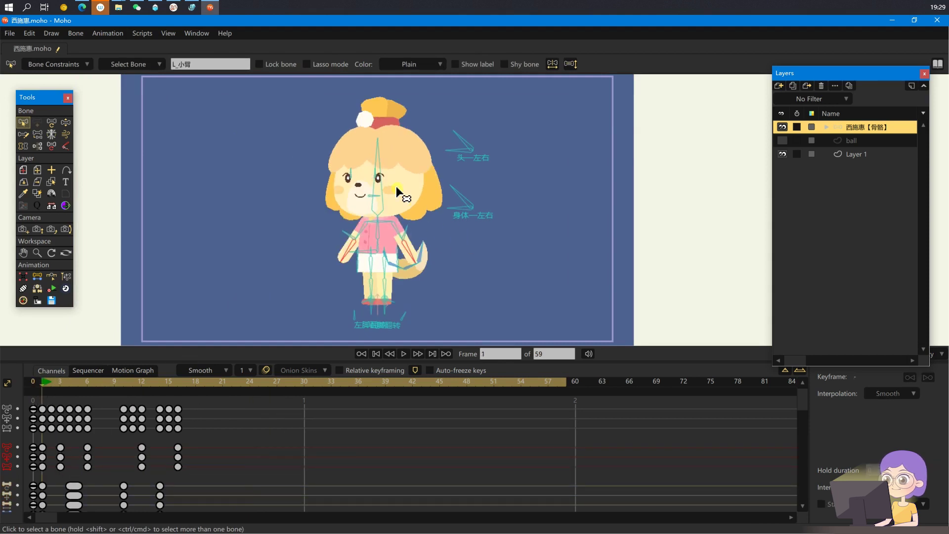
{"action": "left_click", "coordinate": [382, 191]}
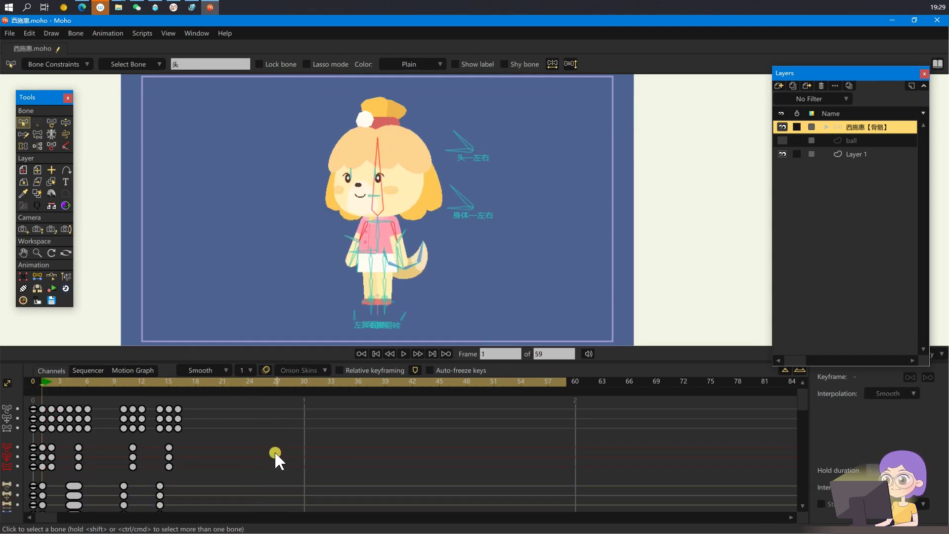
{"action": "key", "text": "space"}
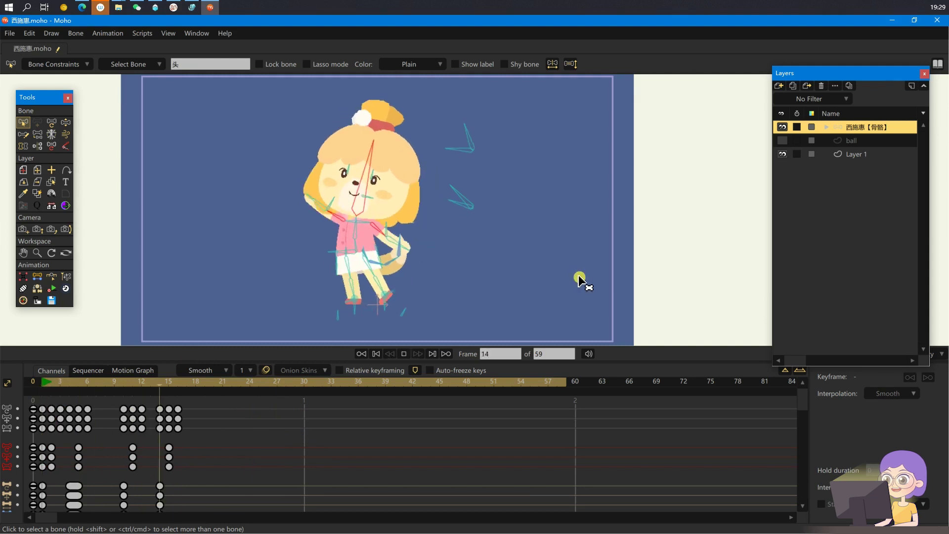
{"action": "key", "text": "space"}
Play the staggered dog wave from the start and stop it at frame 30.
{"action": "left_click", "coordinate": [33, 375]}
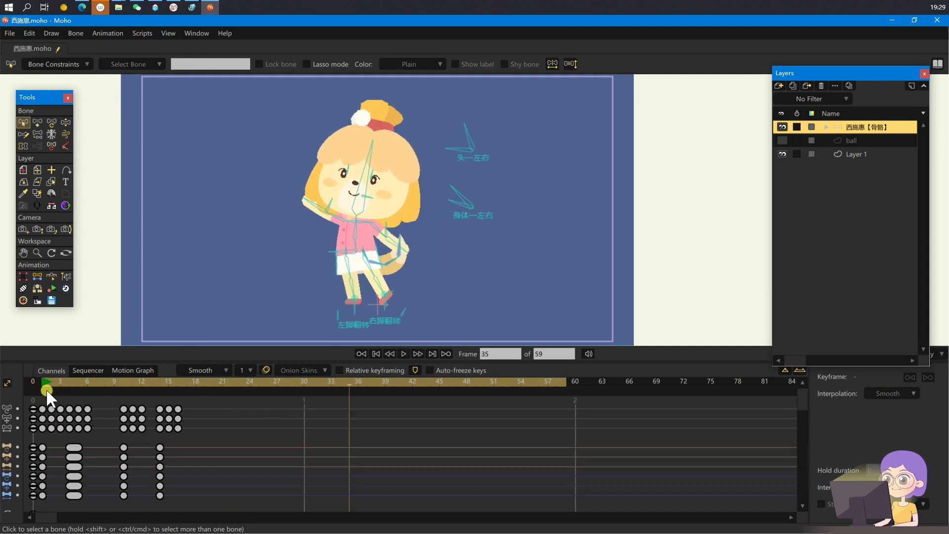
{"action": "key", "text": "space"}
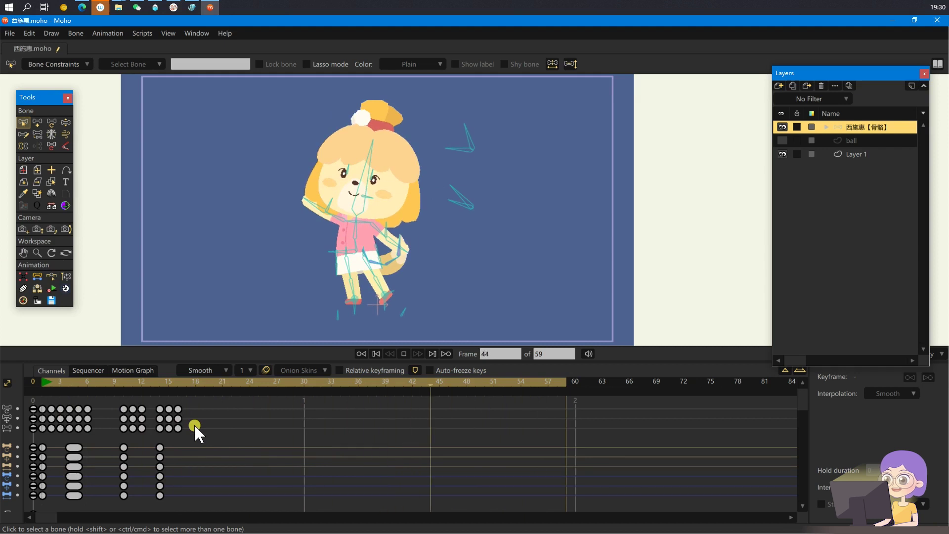
{"action": "key", "text": "space"}
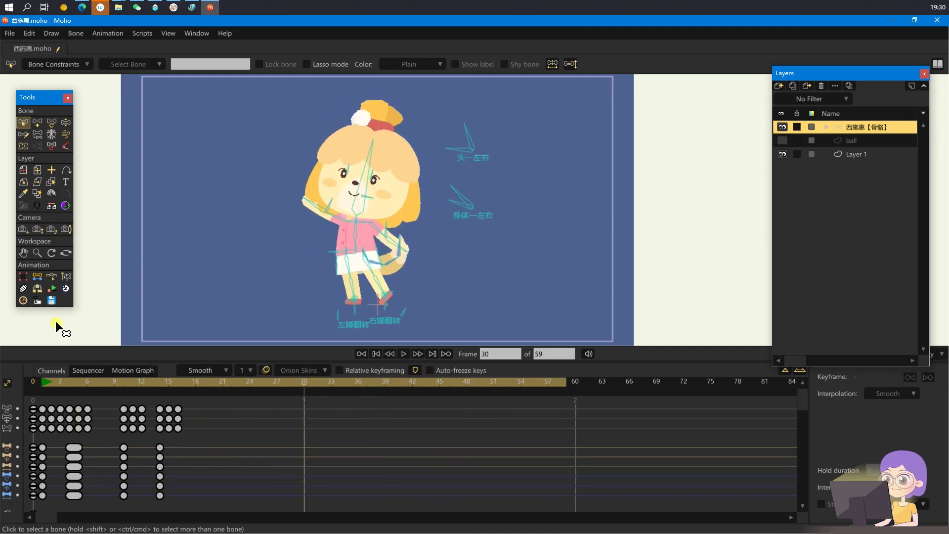
Switch from the Nudge Keys tool to the Tween Machine tool.
{"action": "left_click", "coordinate": [50, 275]}
{"action": "left_click", "coordinate": [52, 275]}
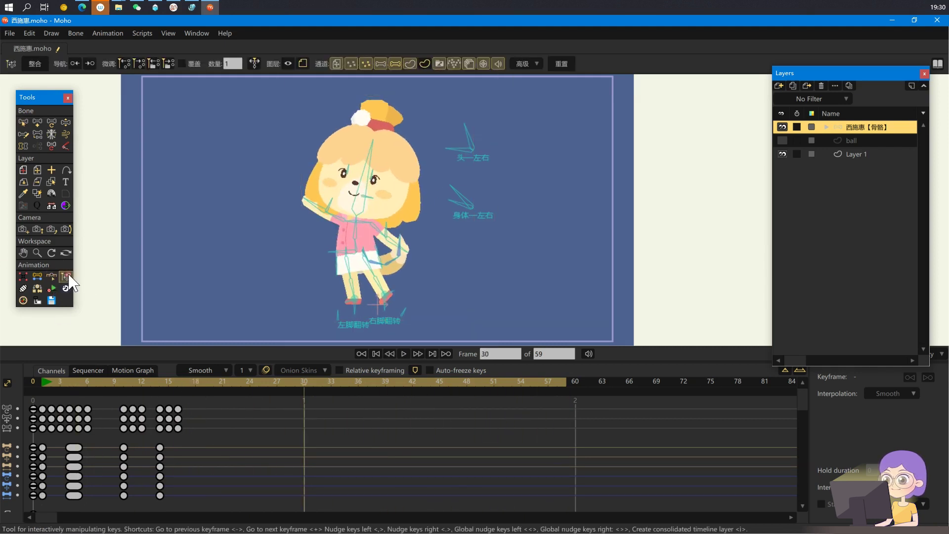
{"action": "left_click", "coordinate": [51, 275]}
{"action": "left_click", "coordinate": [65, 276]}
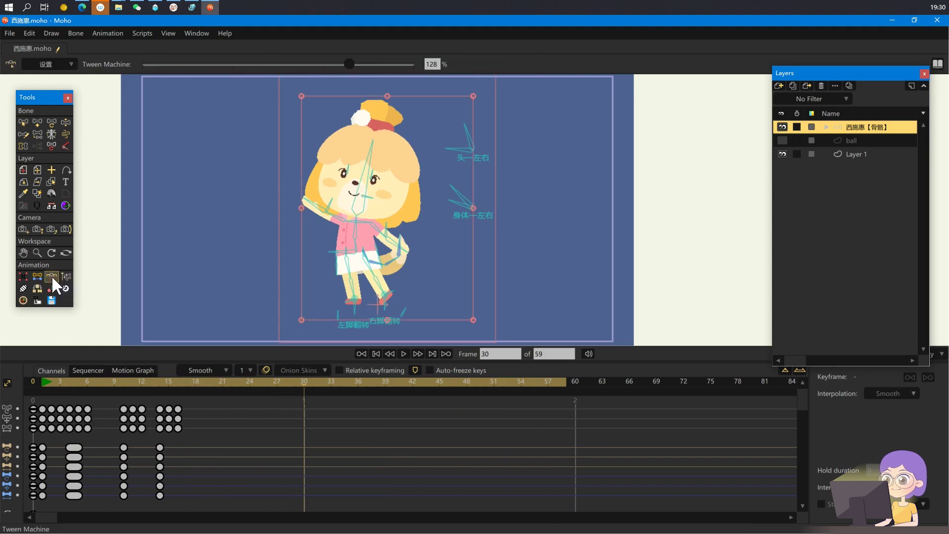